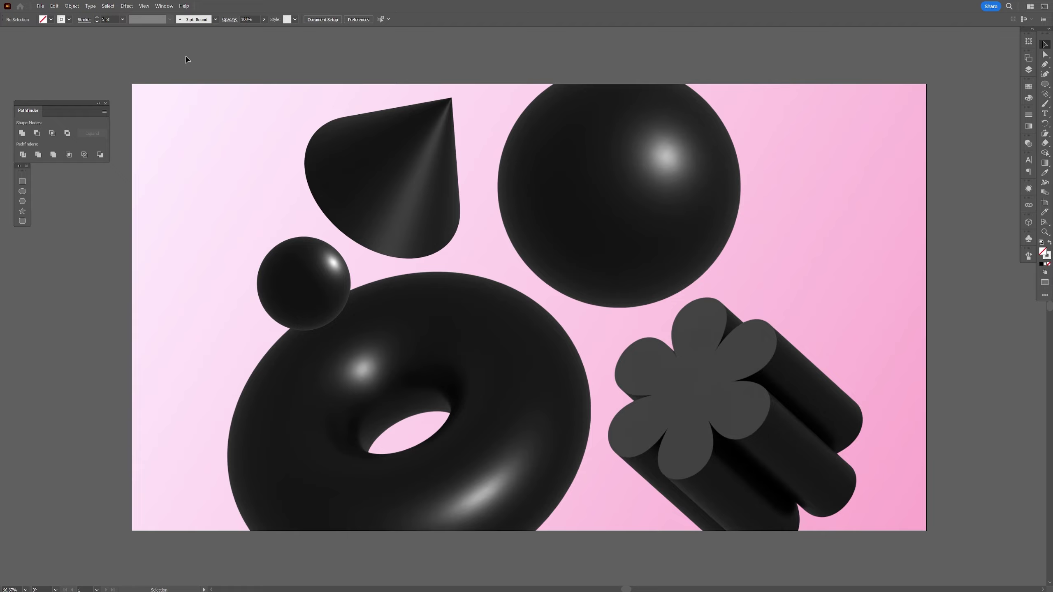
Clear all existing artwork, set the stroke colour to black, and switch to the Pen tool.
key(ctrl+a)
key(Delete)
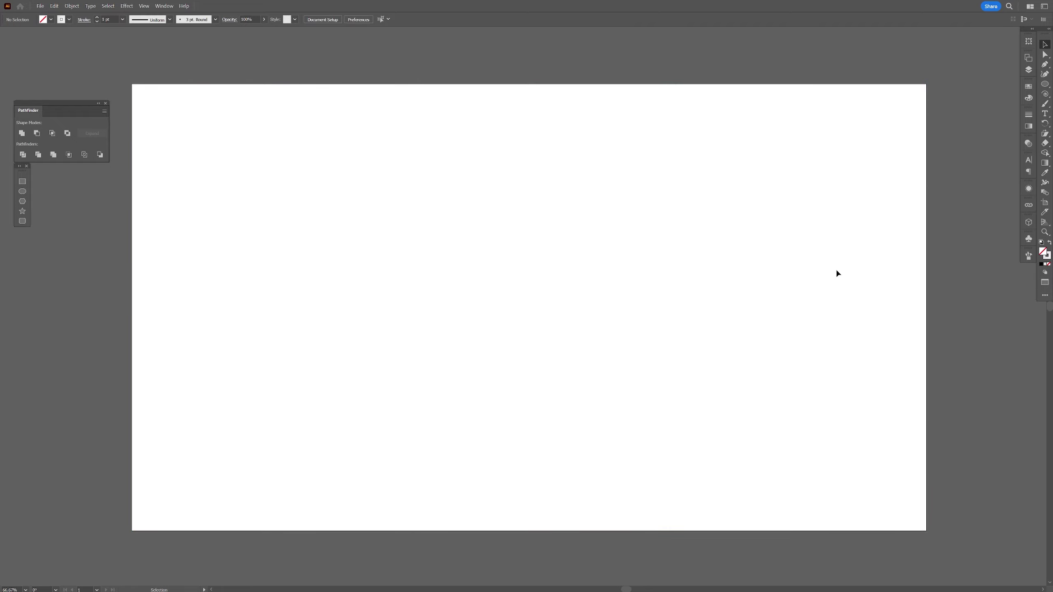
click(1048, 265)
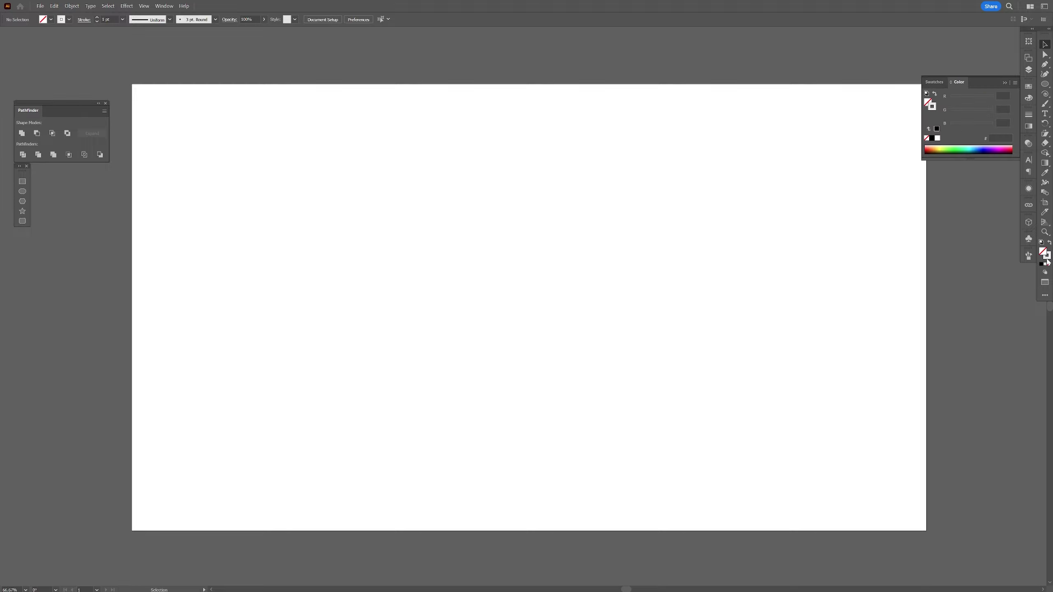
click(937, 130)
click(901, 105)
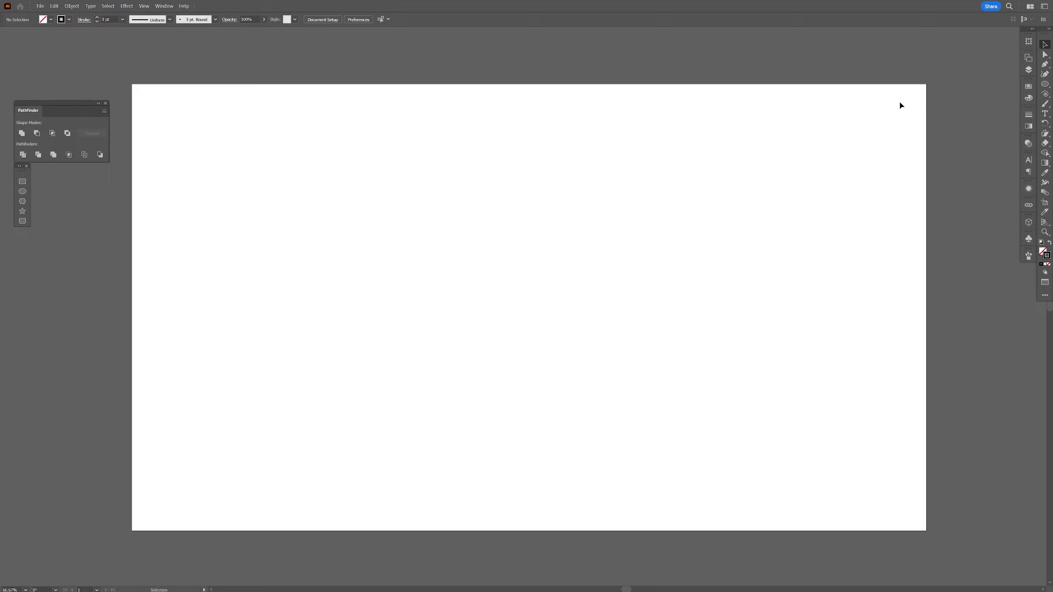
click(1046, 65)
Draw a single diagonal line from near the top centre down to the lower left.
click(529, 184)
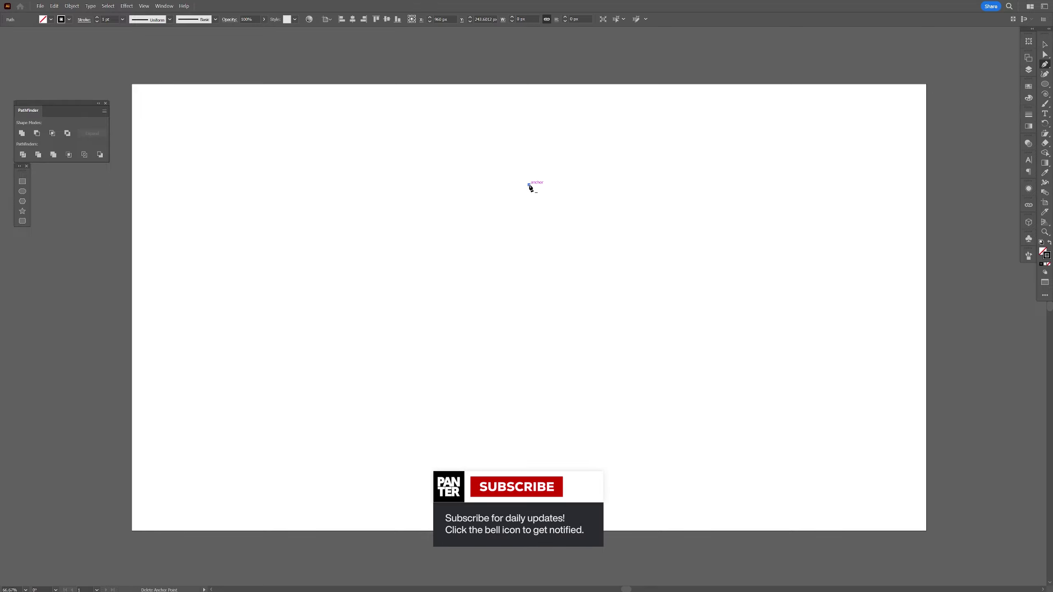
click(447, 322)
key(v)
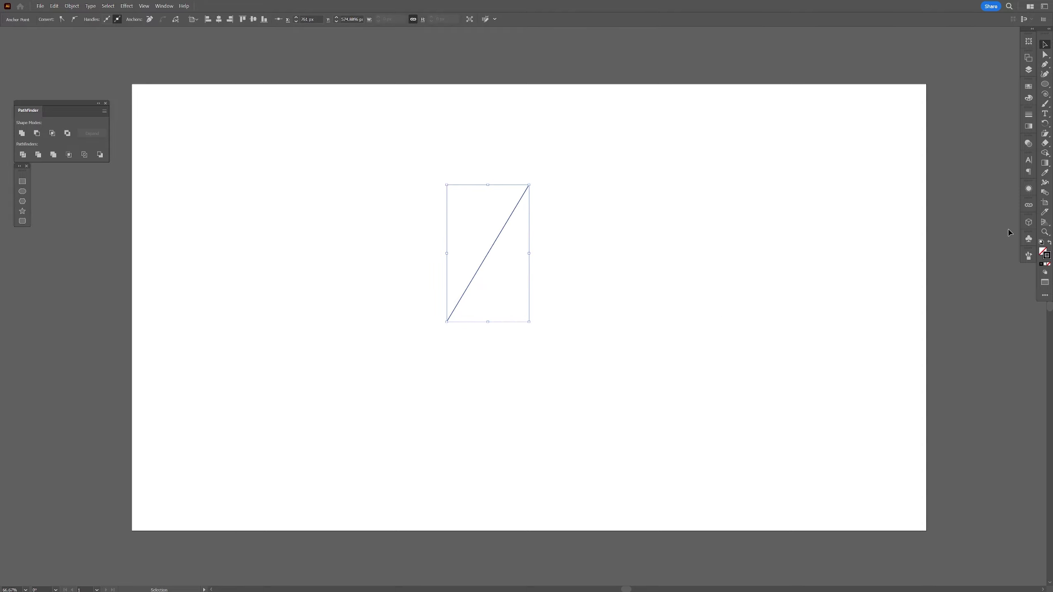
click(1030, 224)
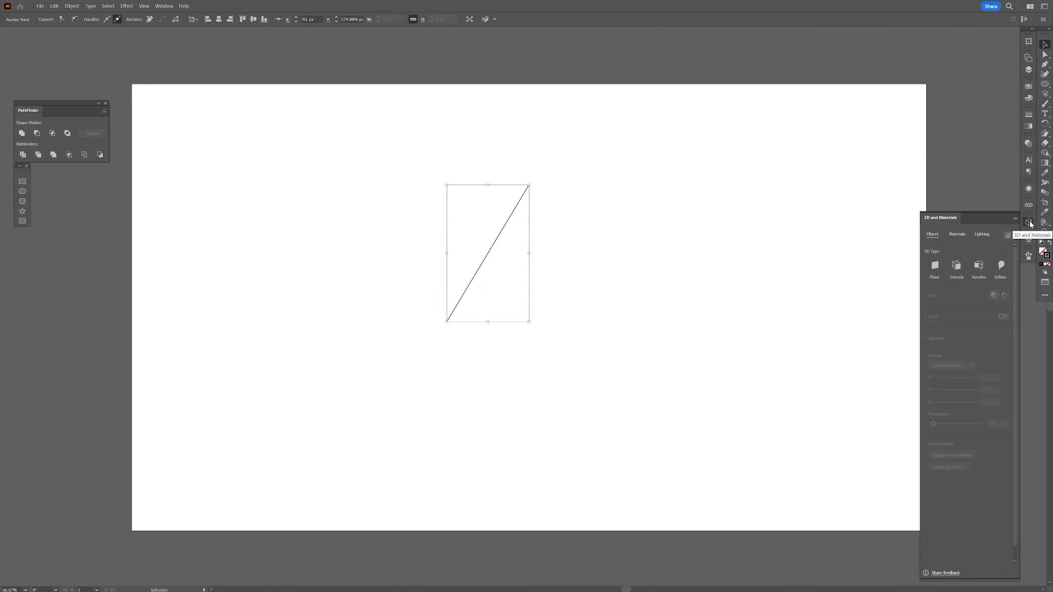
Revolve the line from the Right Edge into a ray-traced cone, tilt it, and place it upper left.
click(174, 6)
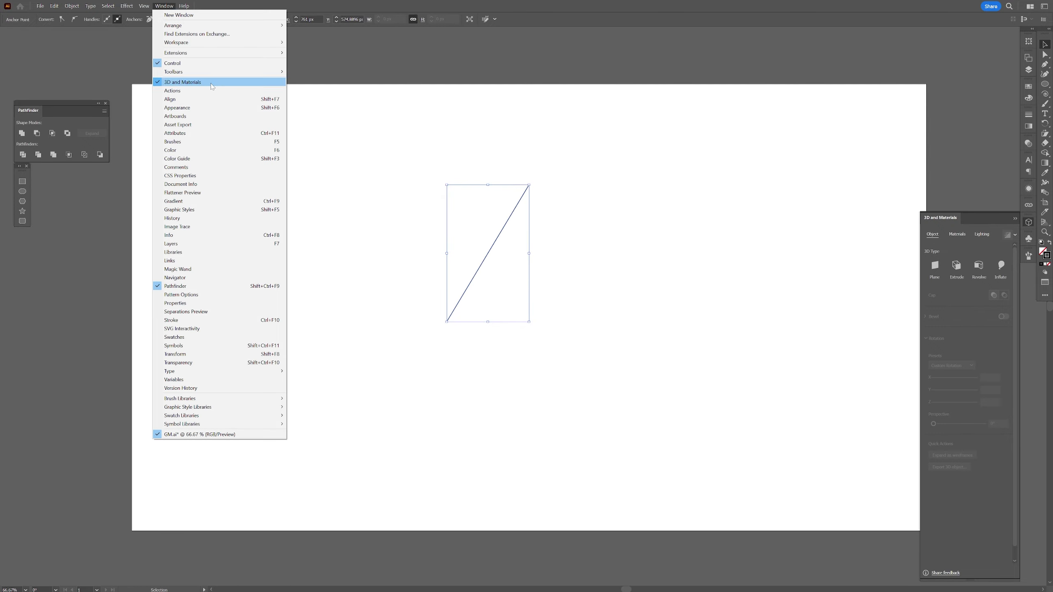
click(825, 281)
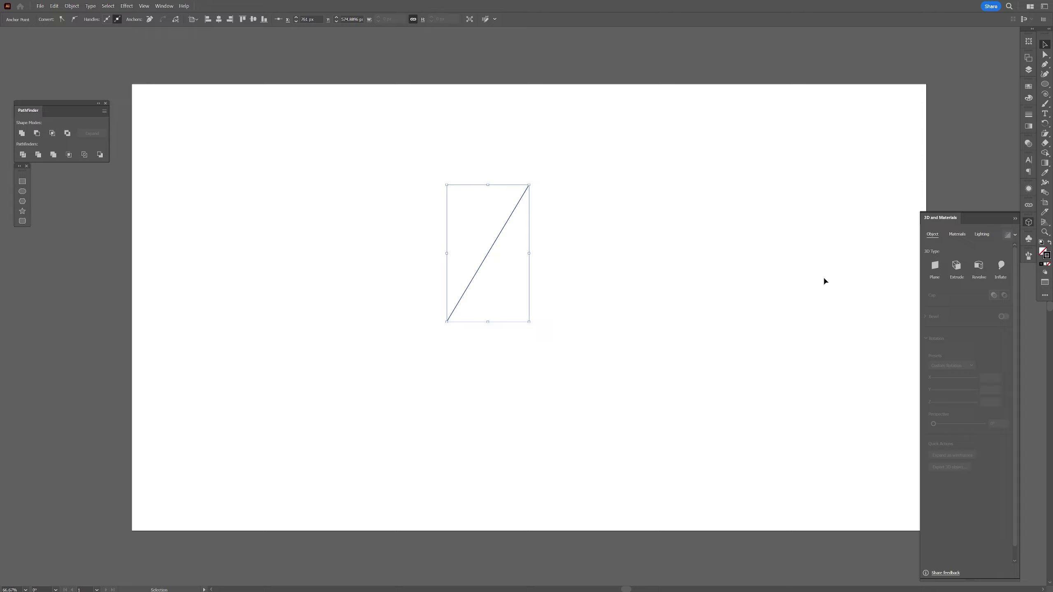
click(980, 266)
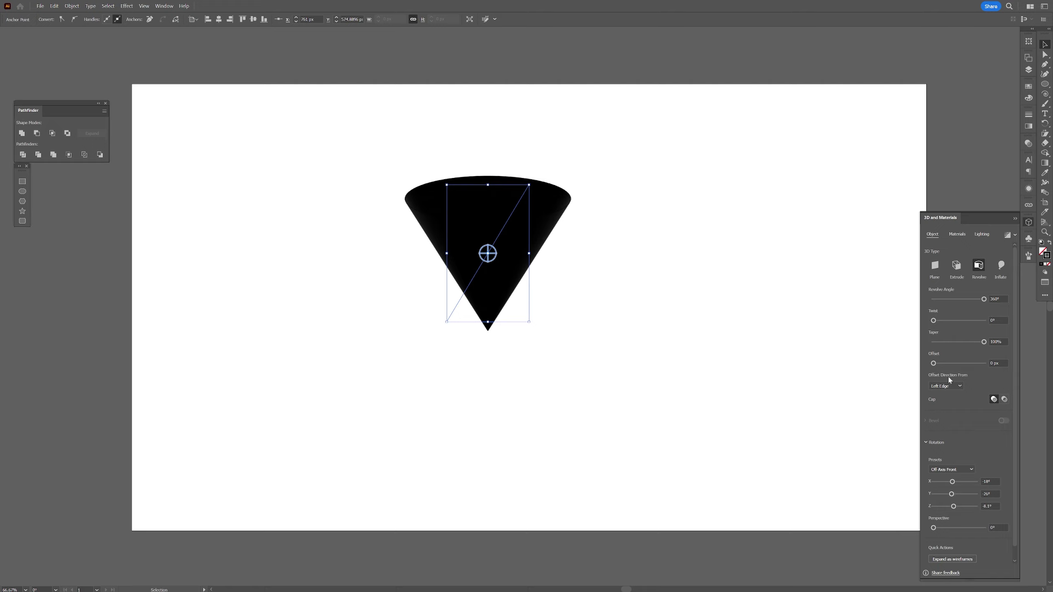
click(961, 386)
click(963, 409)
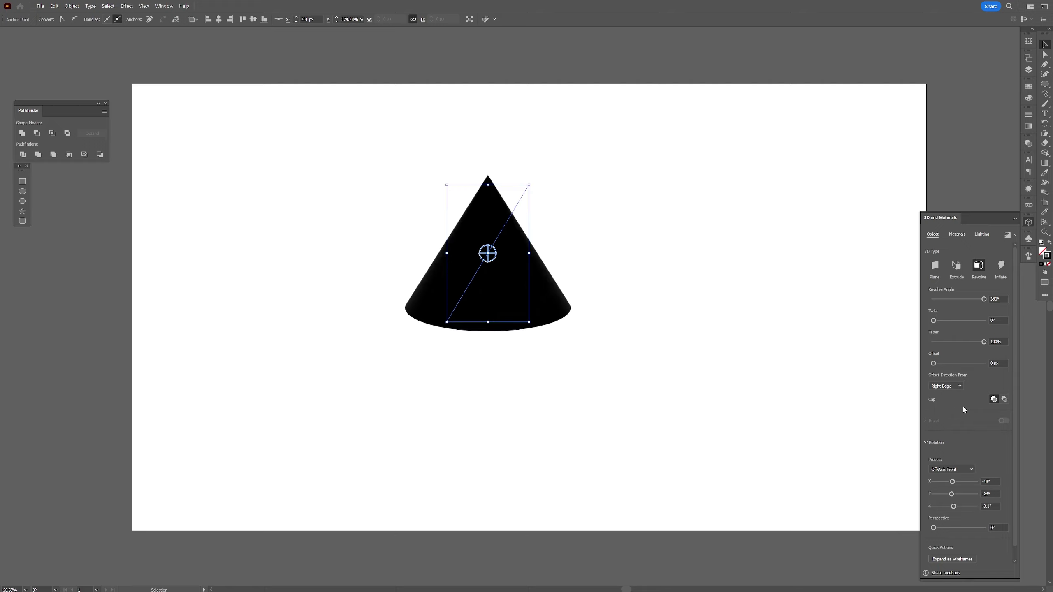
click(1008, 236)
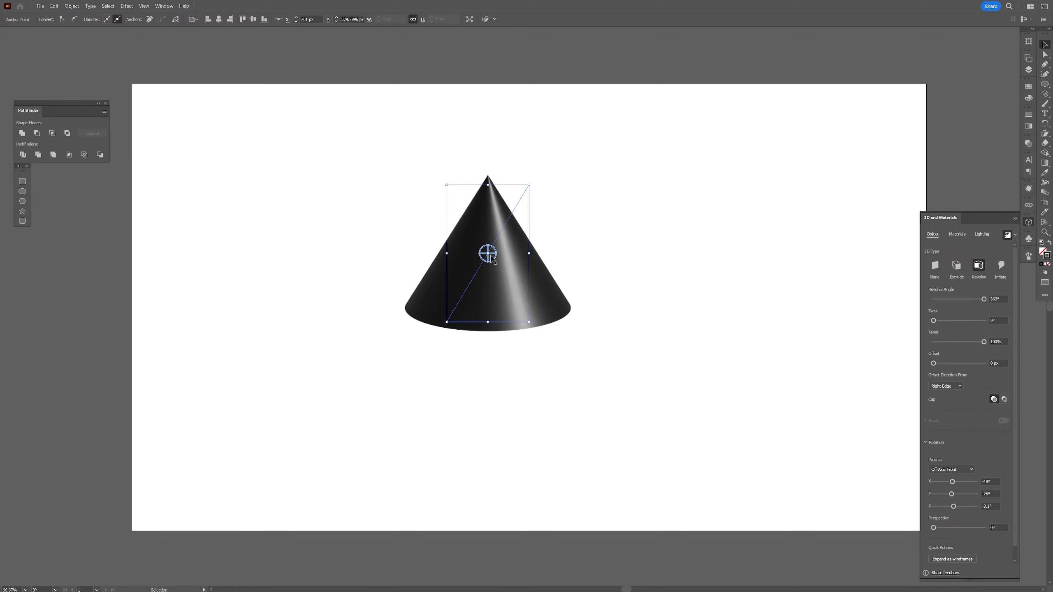
mouse_move(491, 257)
mouse_down()
mouse_move(493, 270)
mouse_move(503, 258)
mouse_up()
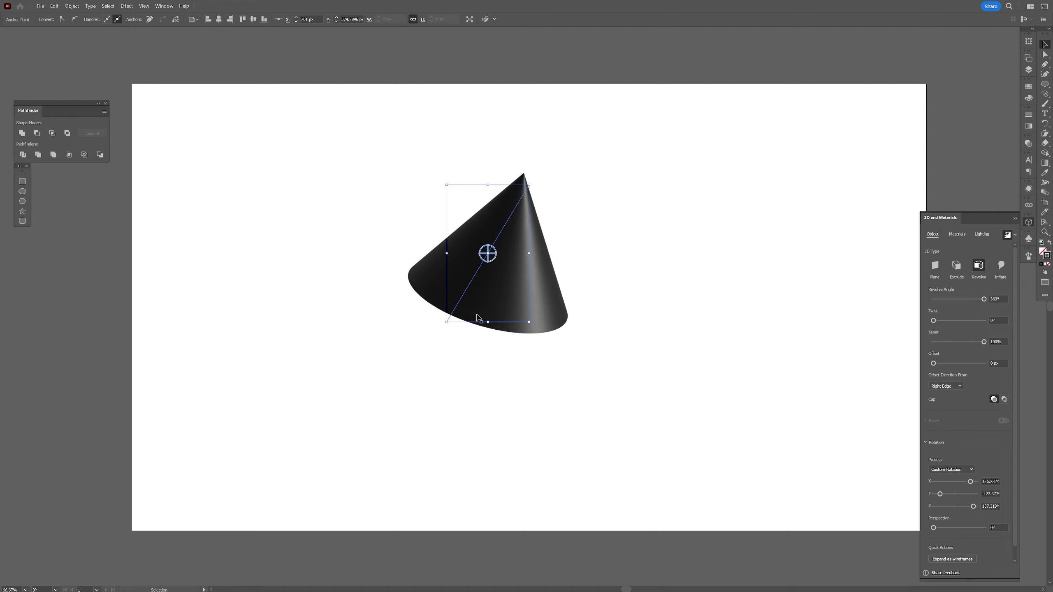
drag(479, 319, 229, 250)
Draw a hexagon with the Polygon tool near the centre of the artboard.
click(875, 194)
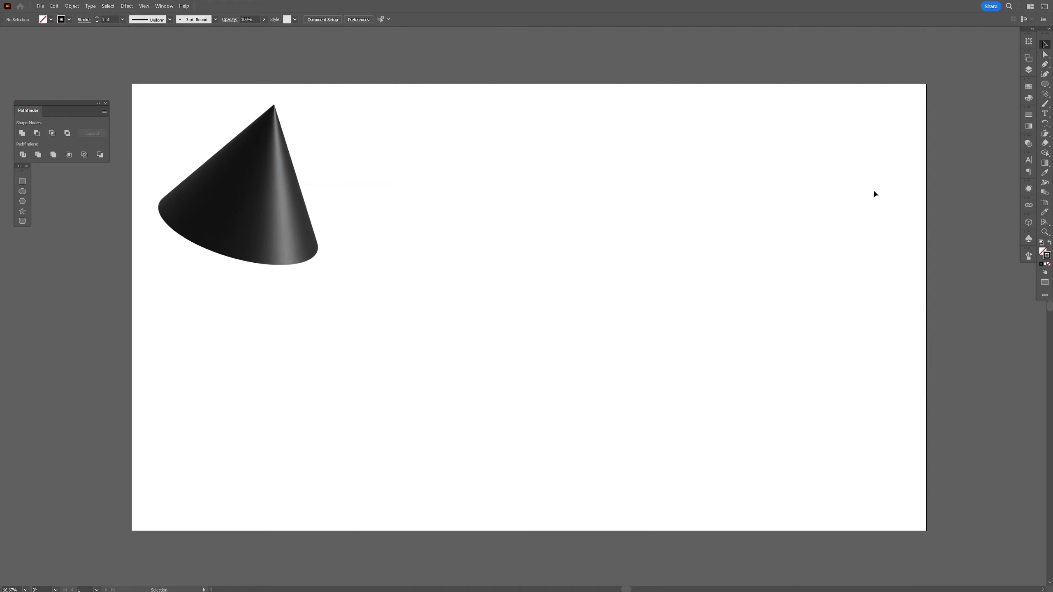
click(1046, 84)
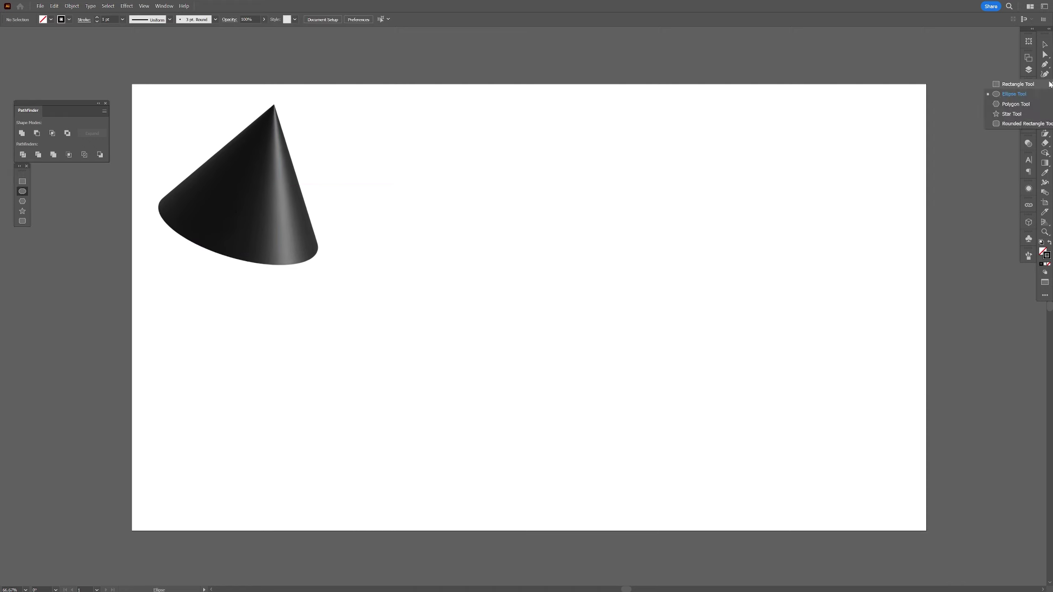
click(1029, 104)
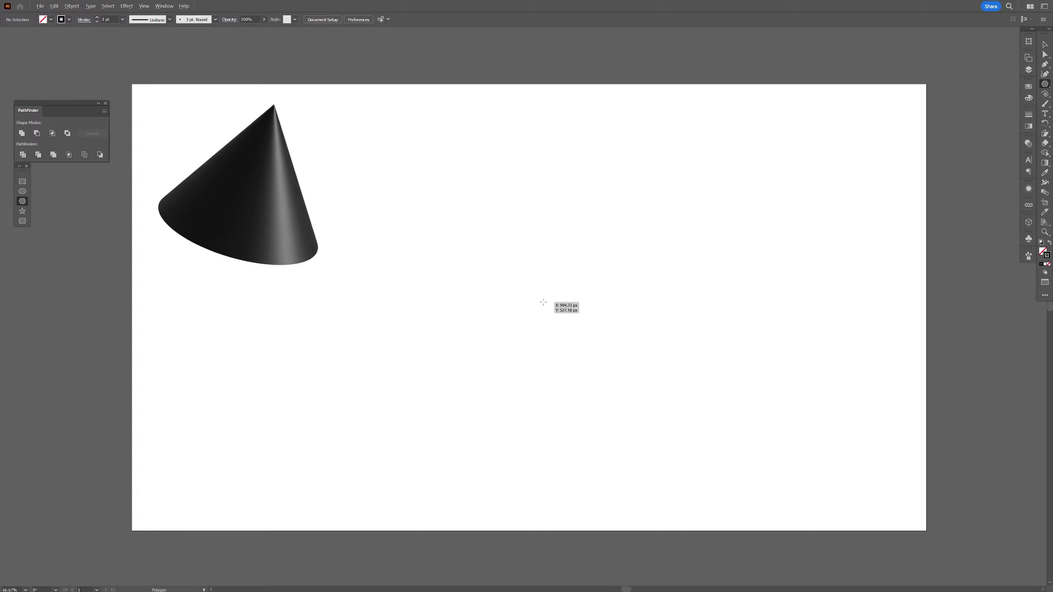
drag(544, 301, 641, 347)
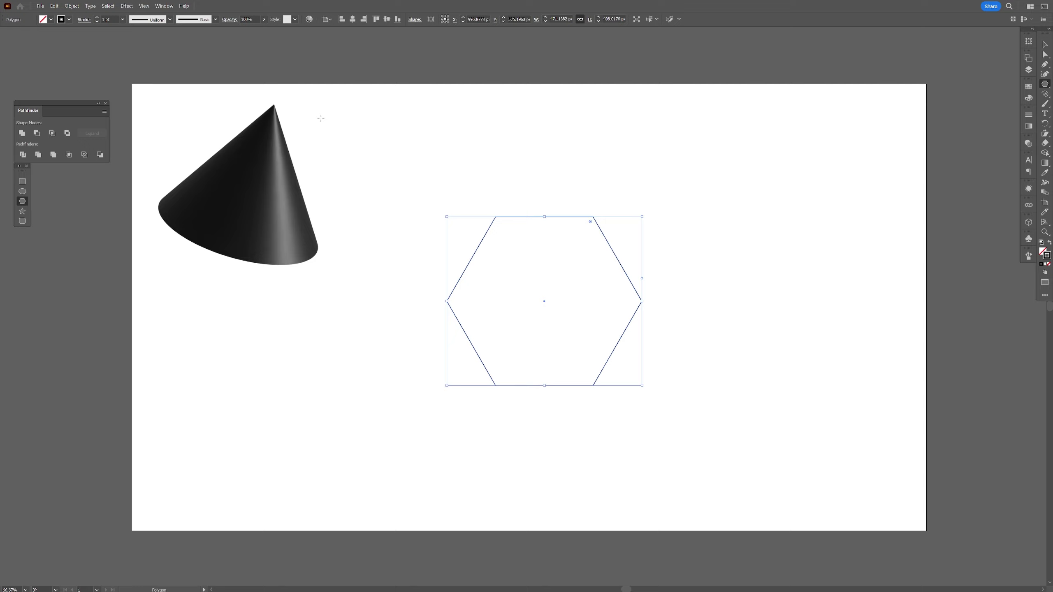
Apply Pucker & Bloat toward Bloat so the hexagon becomes a six-petal flower.
click(127, 6)
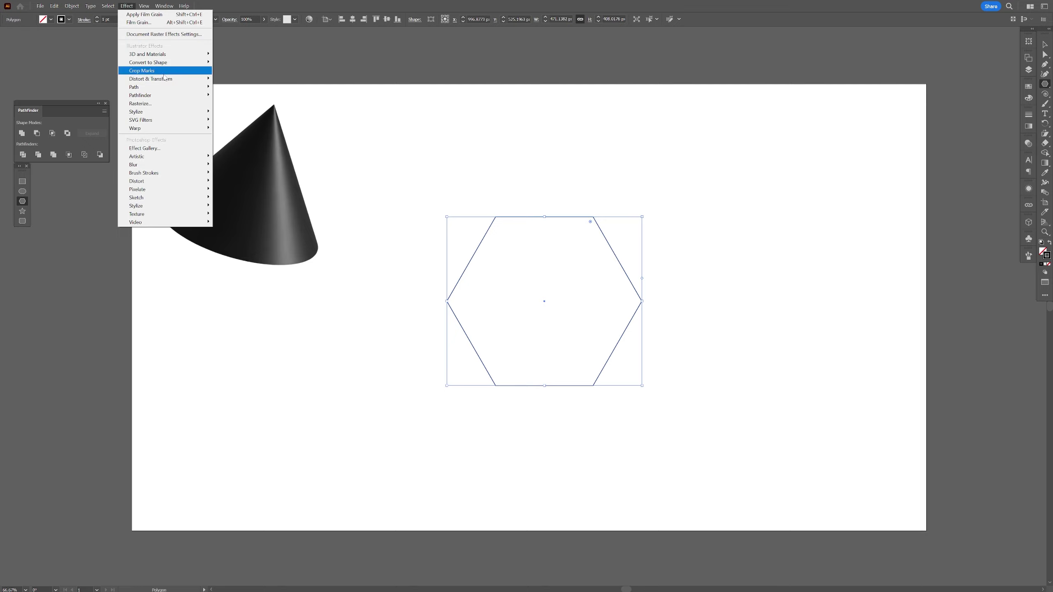
mouse_move(168, 82)
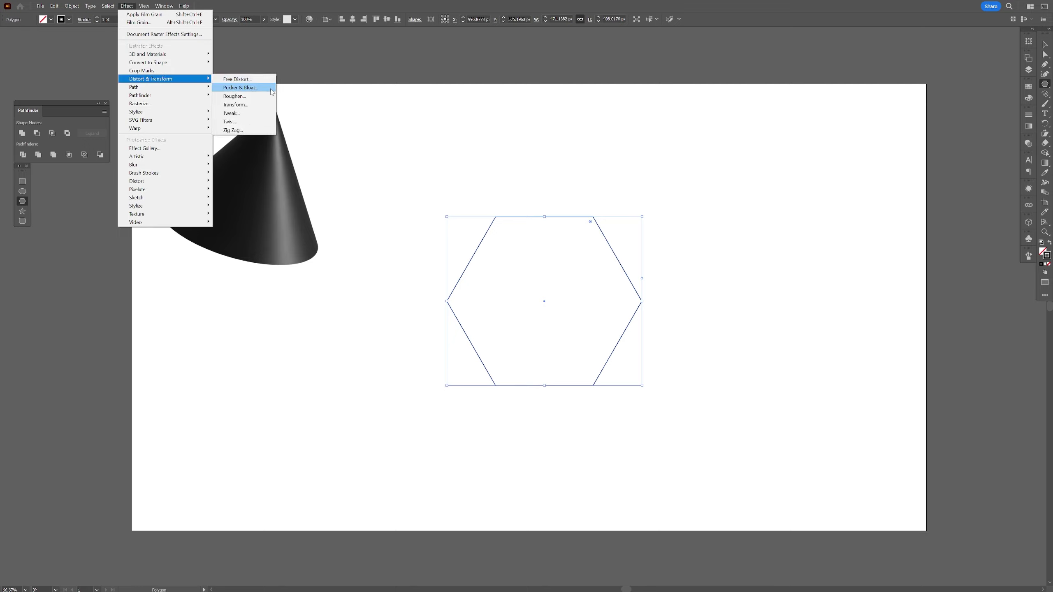
click(240, 88)
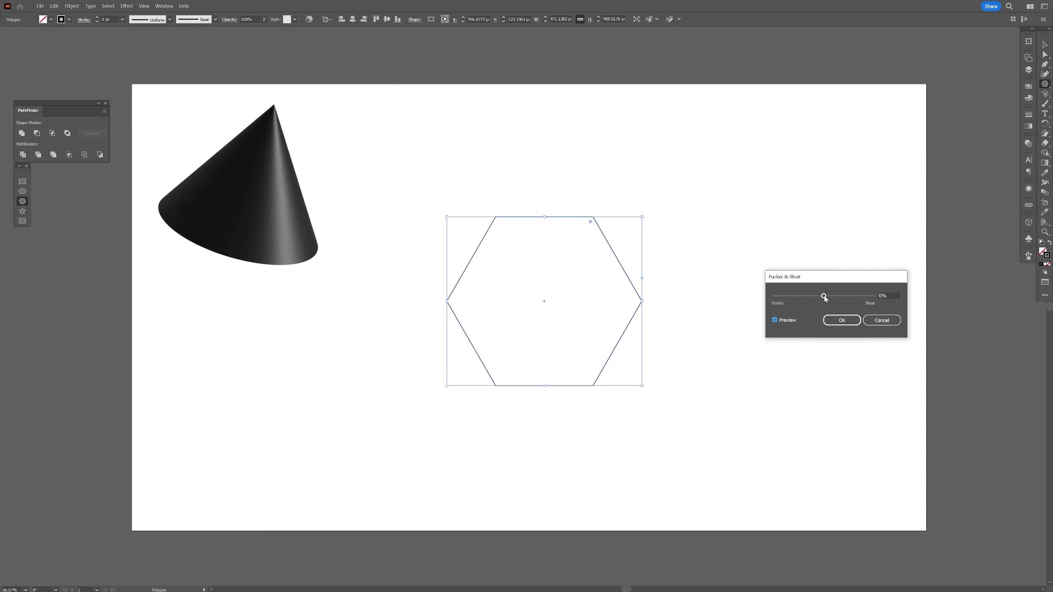
drag(825, 297, 837, 299)
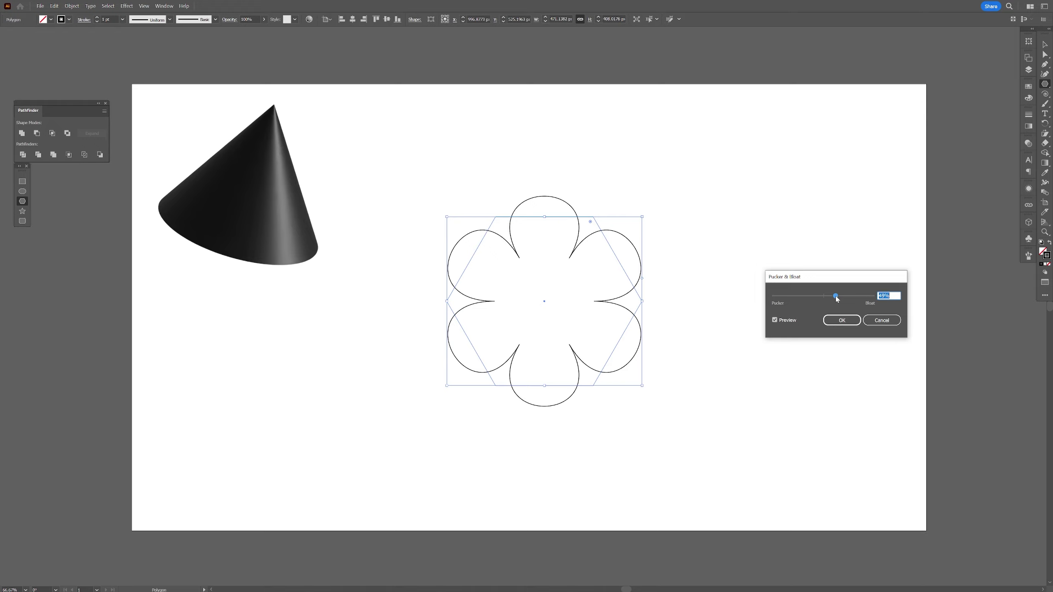
click(829, 319)
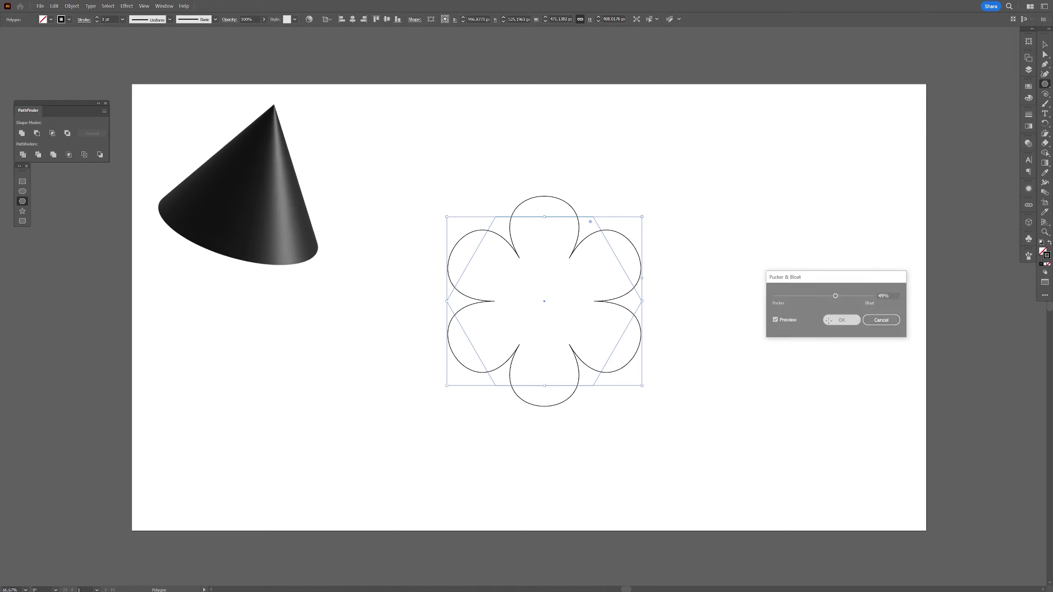
Expand the flower's appearance into a path and swap it to a solid black fill.
click(71, 6)
click(90, 109)
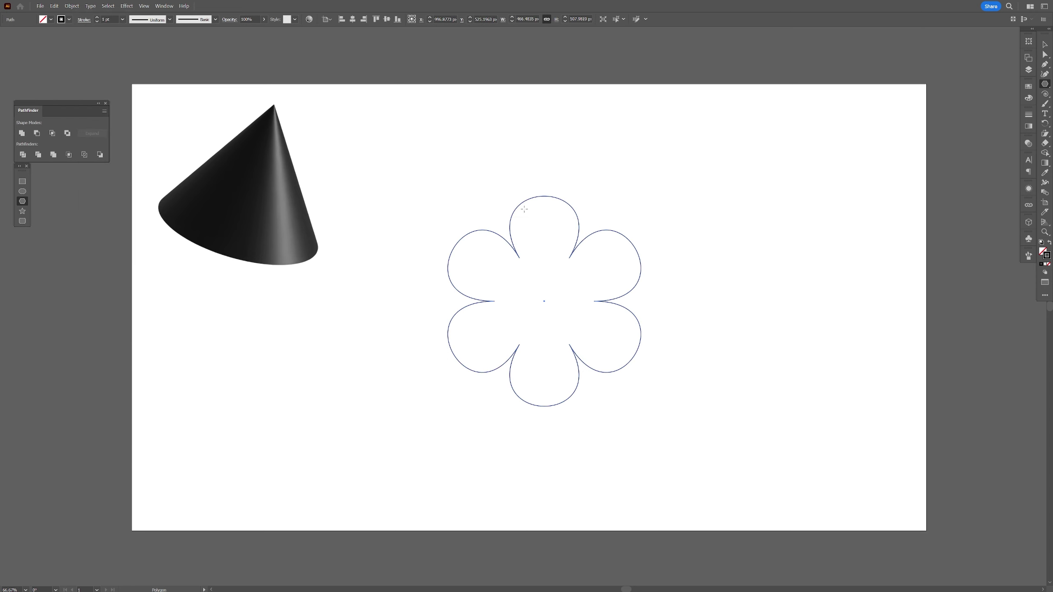
key(v)
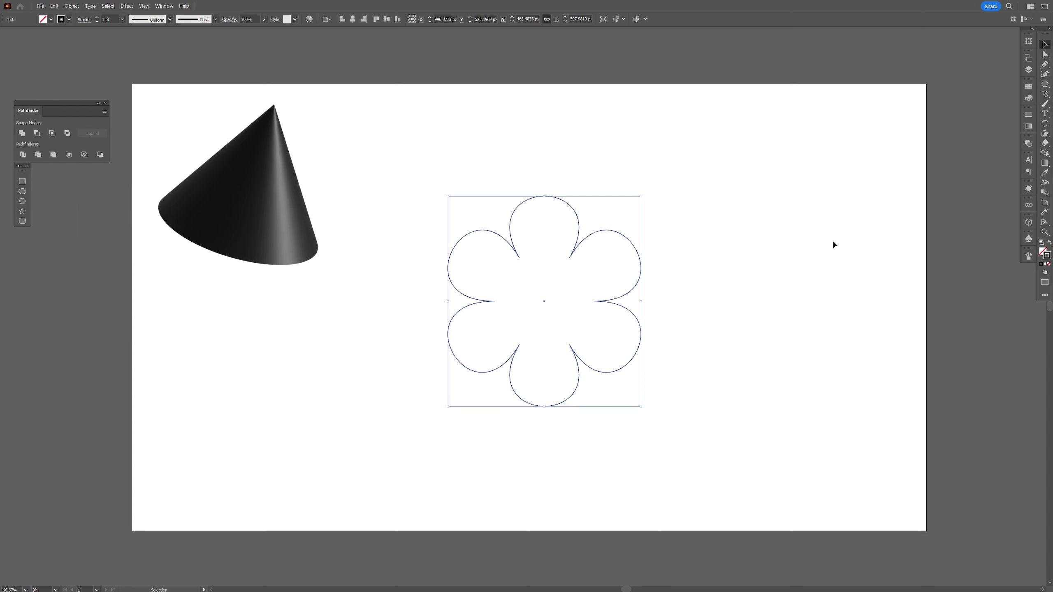
click(1050, 243)
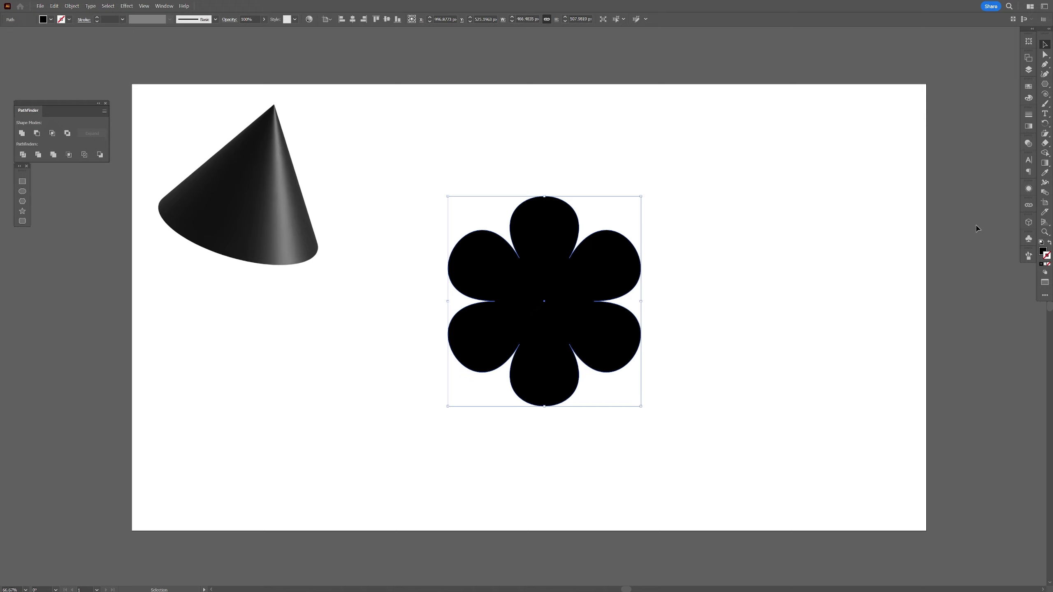
Extrude the black flower to a 343 px depth and tilt it with the rotation widget.
click(1030, 223)
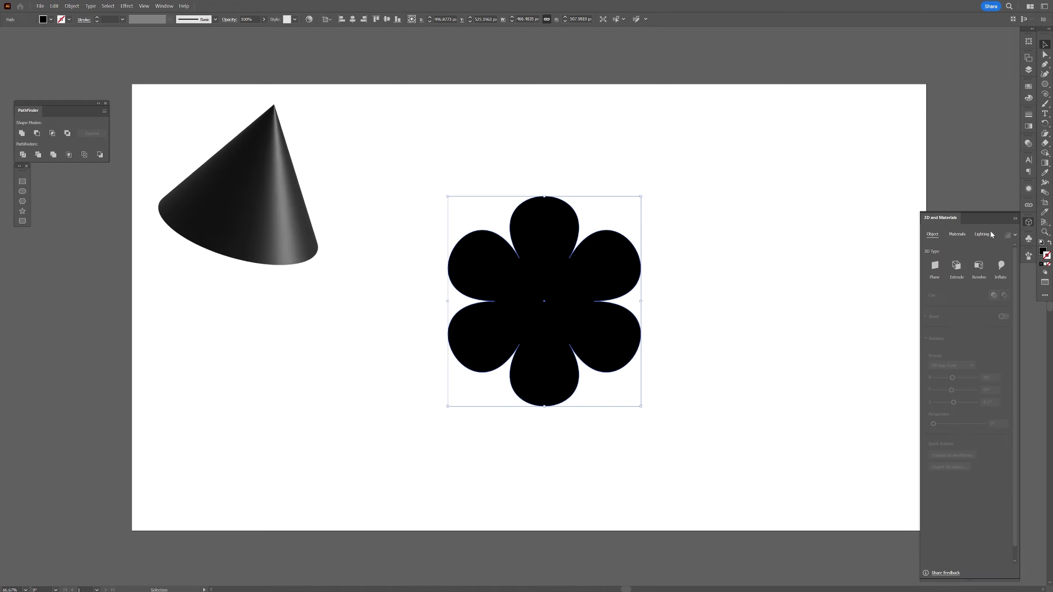
click(958, 265)
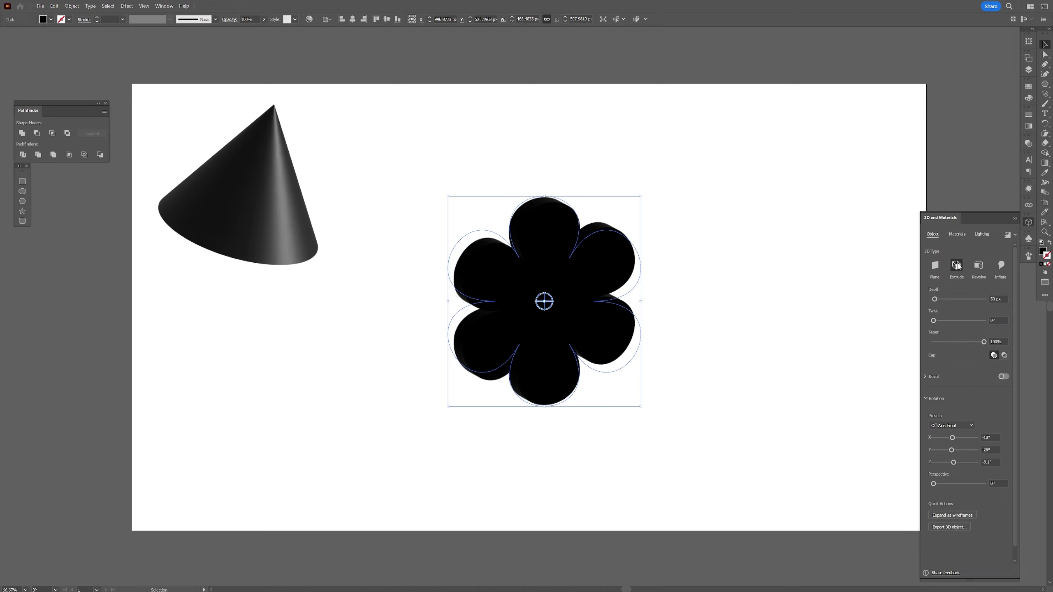
drag(544, 302, 523, 287)
drag(935, 299, 942, 301)
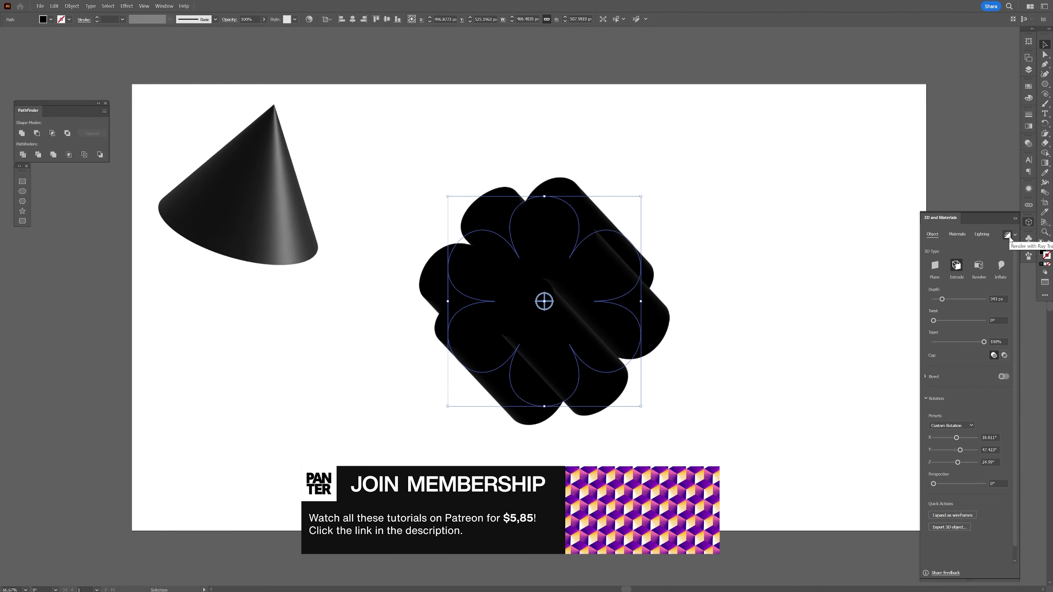
Move the light for softer grey shading on the flower and tilt it to show its face.
click(981, 236)
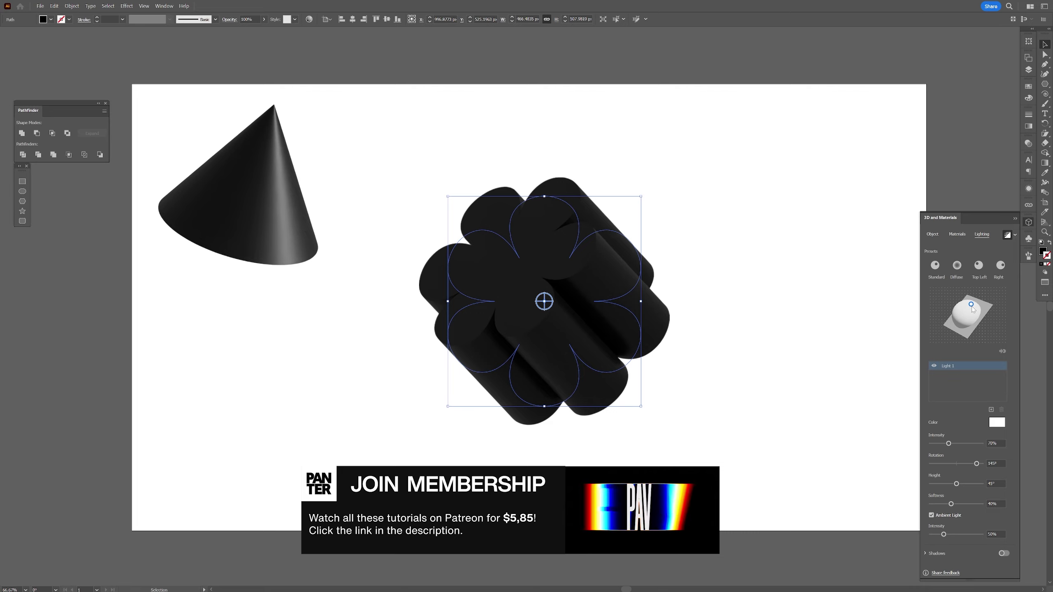
drag(971, 304, 979, 311)
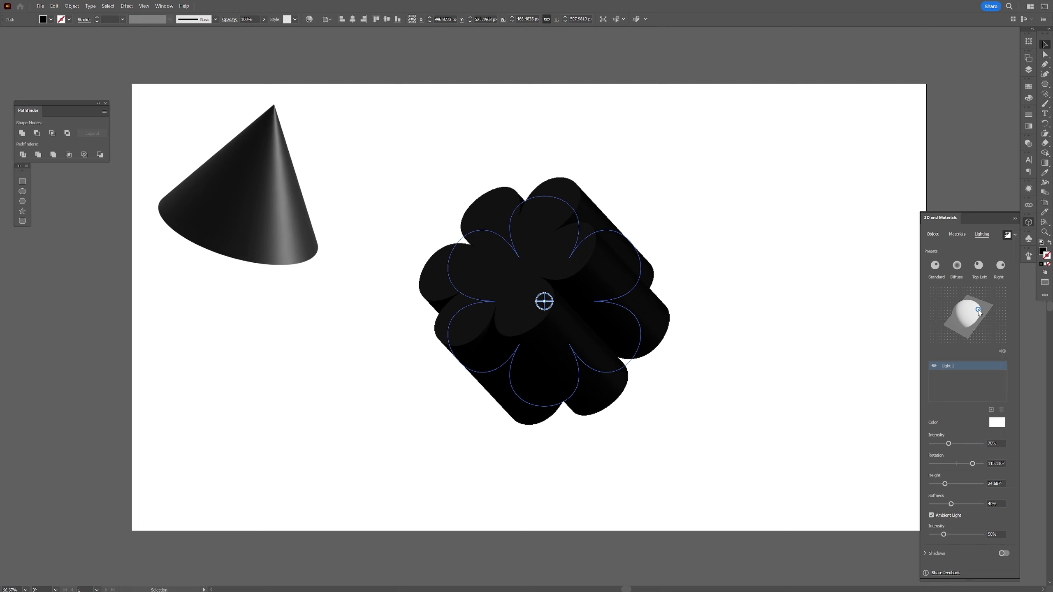
drag(979, 311, 979, 314)
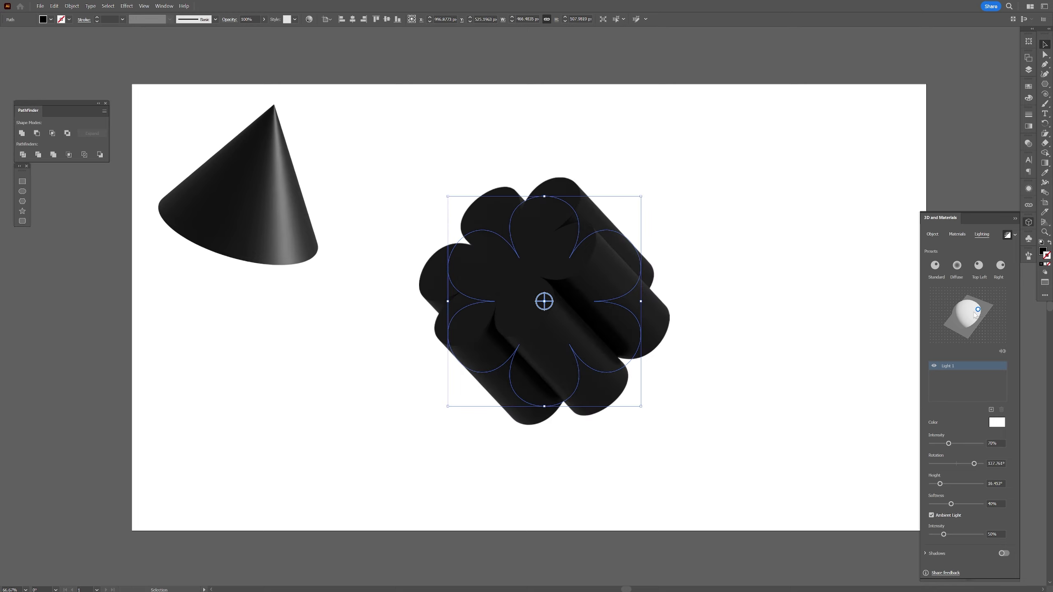
mouse_move(544, 302)
mouse_down()
mouse_move(579, 295)
mouse_move(559, 282)
mouse_move(588, 307)
mouse_move(481, 191)
mouse_up()
click(753, 273)
click(670, 276)
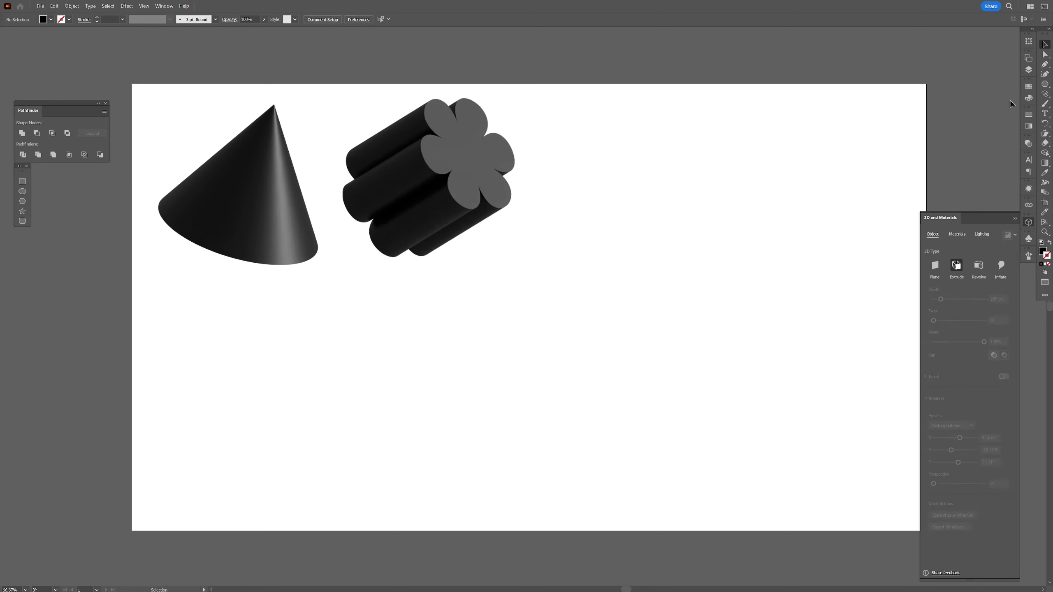
Draw an outlined circle with the Ellipse tool in the lower middle of the artboard.
click(1045, 84)
click(1014, 93)
click(1050, 244)
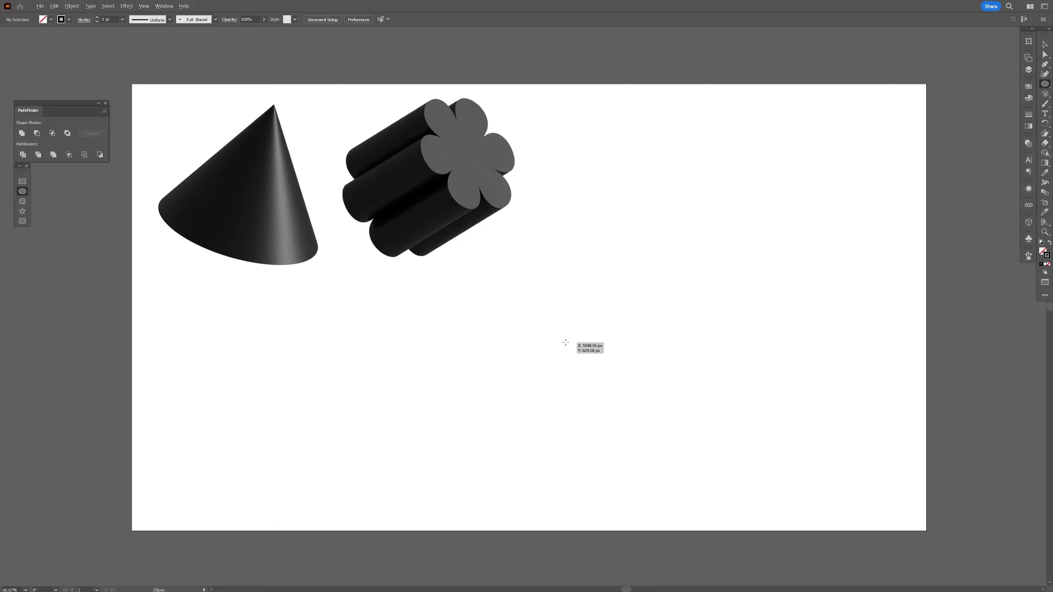
drag(566, 342, 616, 364)
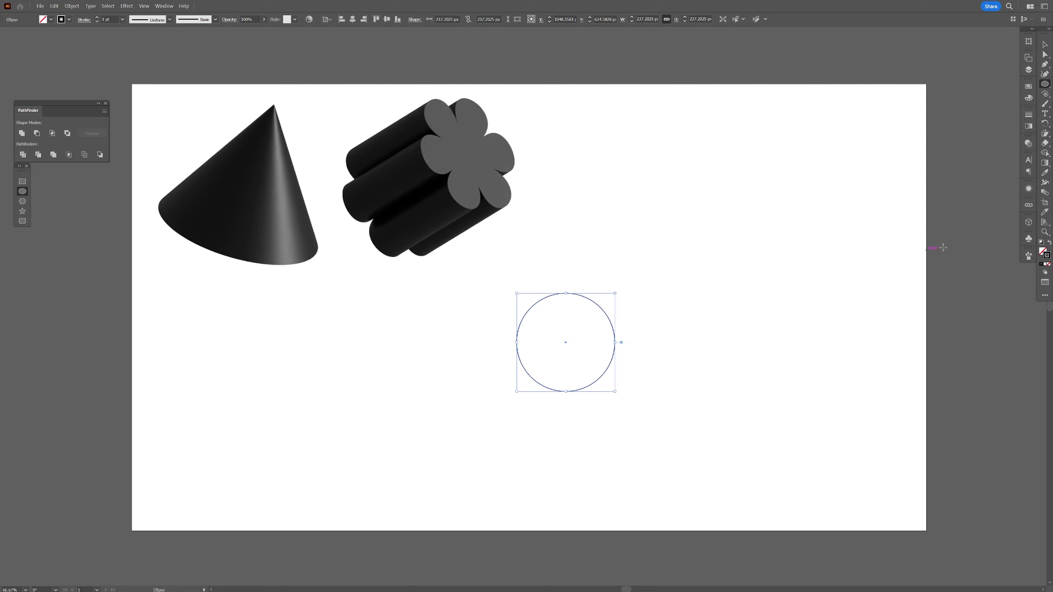
Revolve the circle with an 87 px offset into a donut and move it lower left.
click(1029, 223)
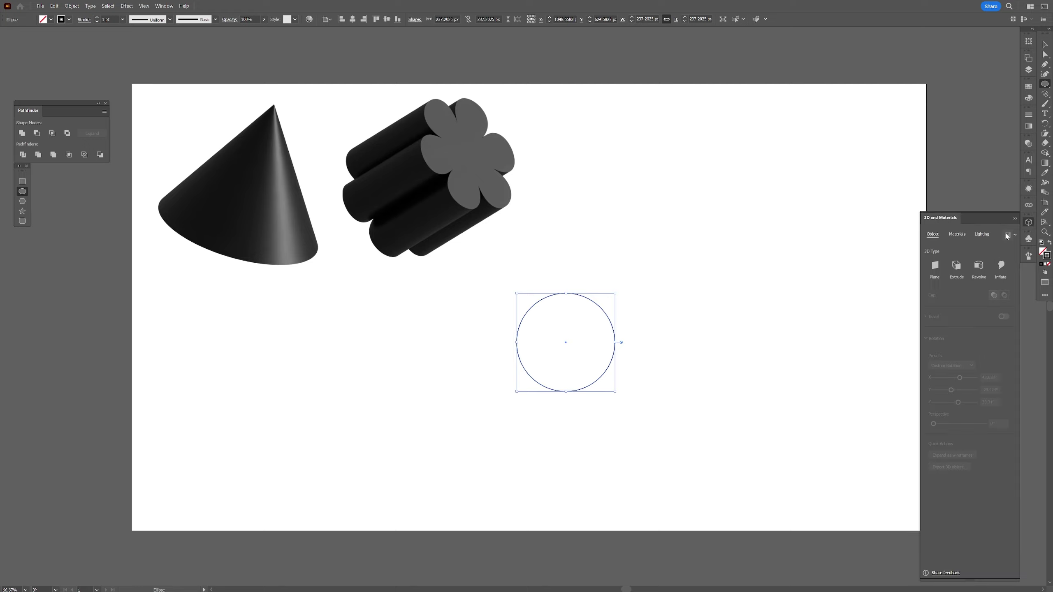
click(982, 266)
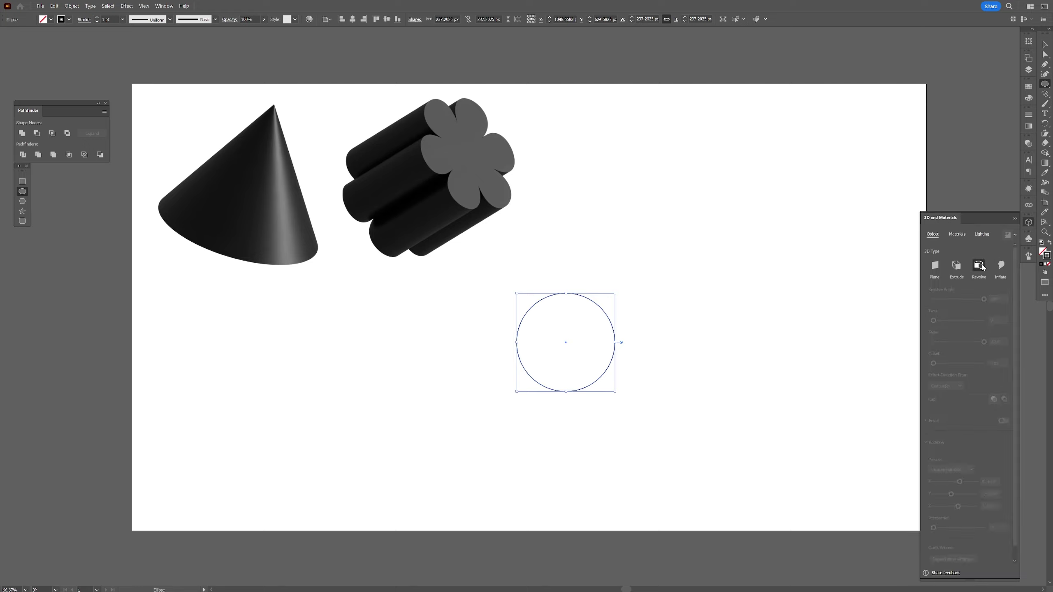
drag(934, 363, 937, 364)
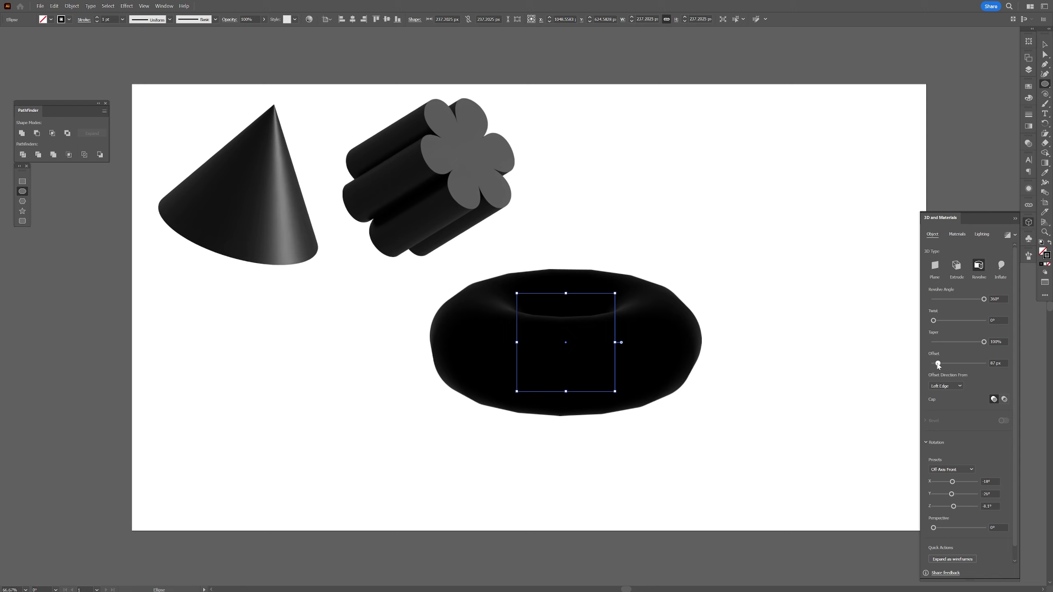
click(1045, 44)
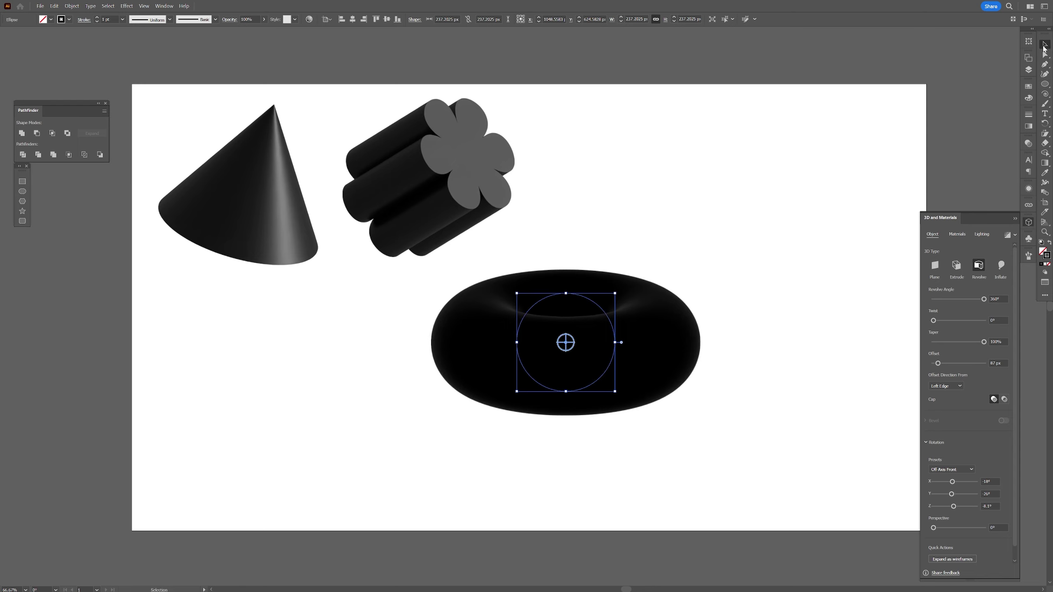
drag(565, 346, 572, 380)
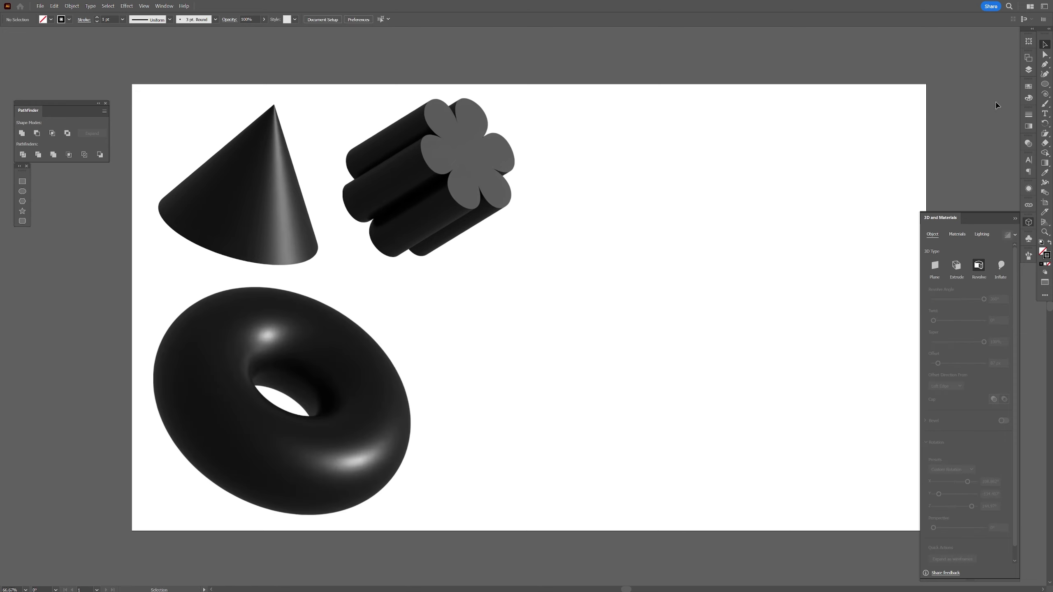
Draw a circle right of the donut and delete its right anchor to leave a half-circle arc.
click(1045, 84)
drag(603, 314, 665, 348)
click(1045, 55)
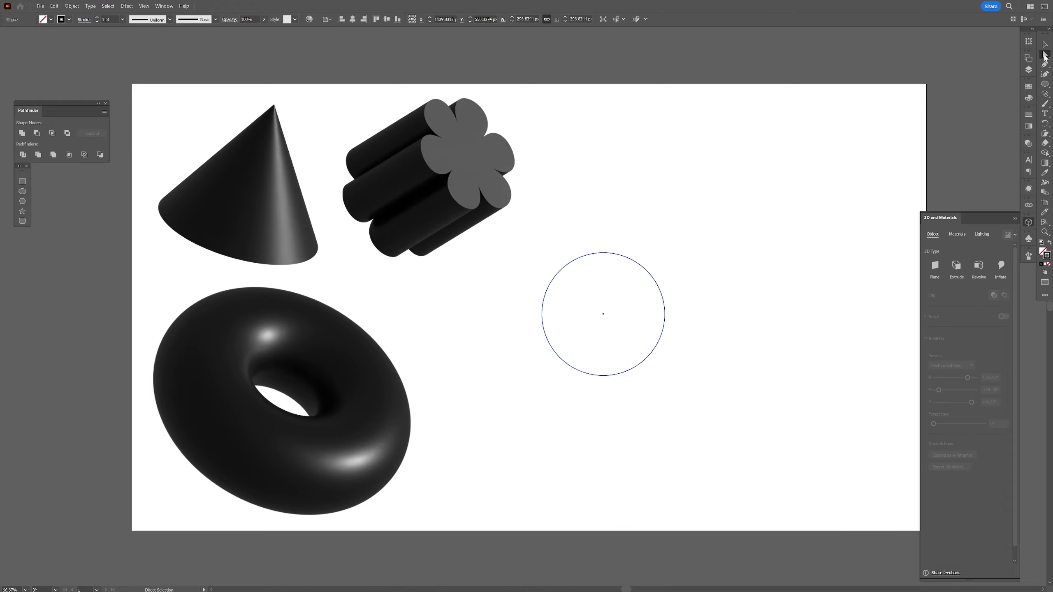
drag(660, 333, 660, 333)
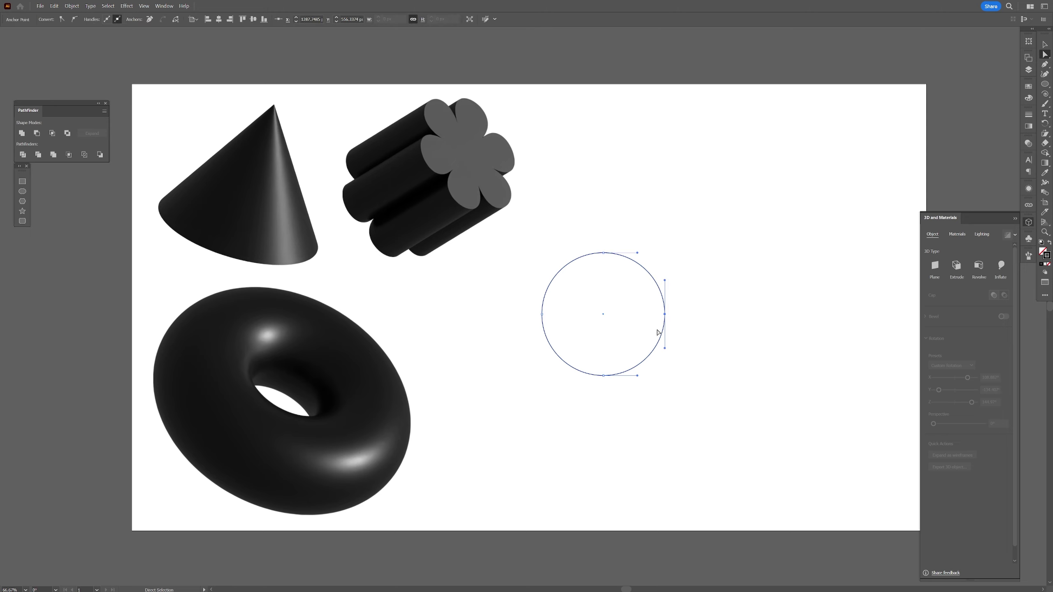
key(Delete)
key(v)
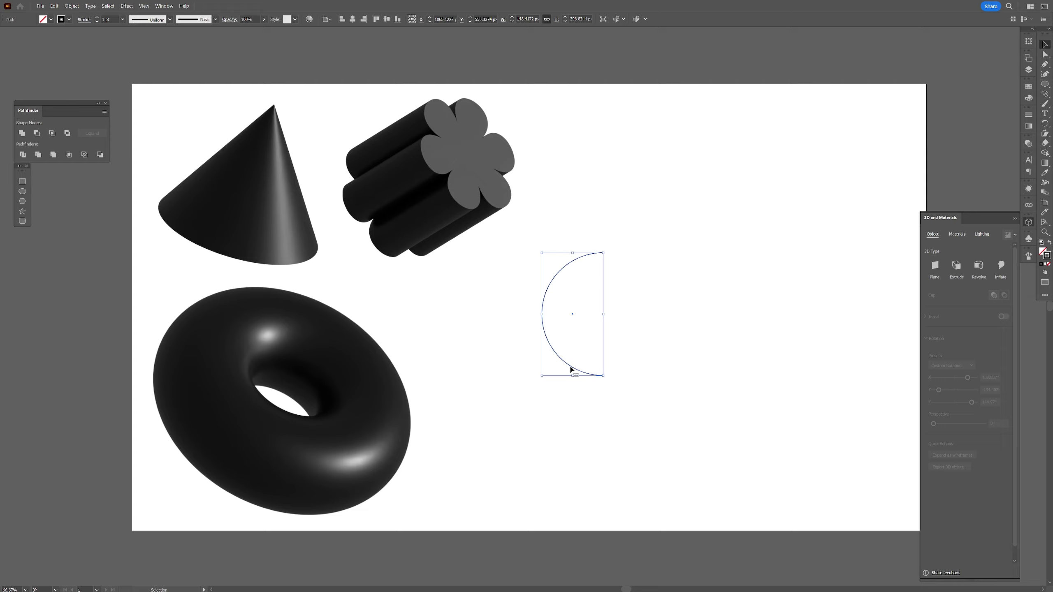
drag(571, 369, 602, 385)
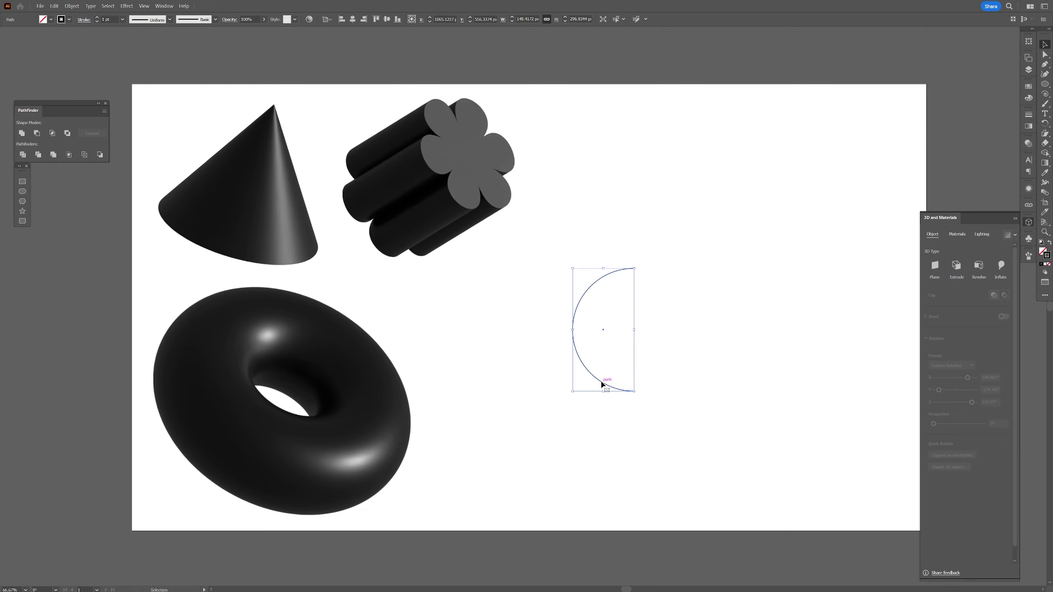
Revolve the arc from the Right Edge into a ray-traced black sphere.
click(978, 266)
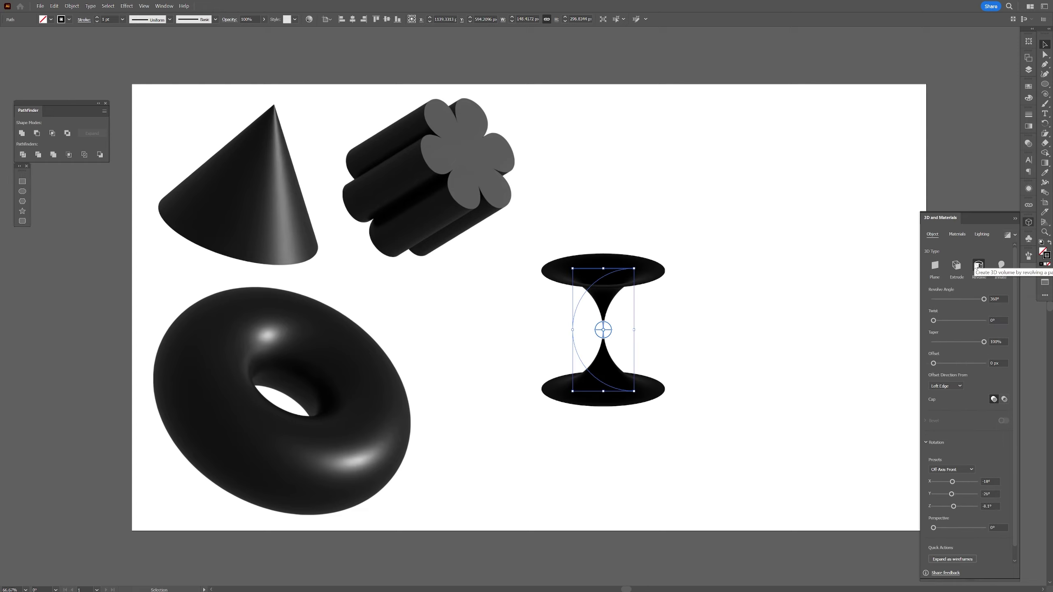
scroll(622, 353, up, 5)
scroll(899, 379, down, 5)
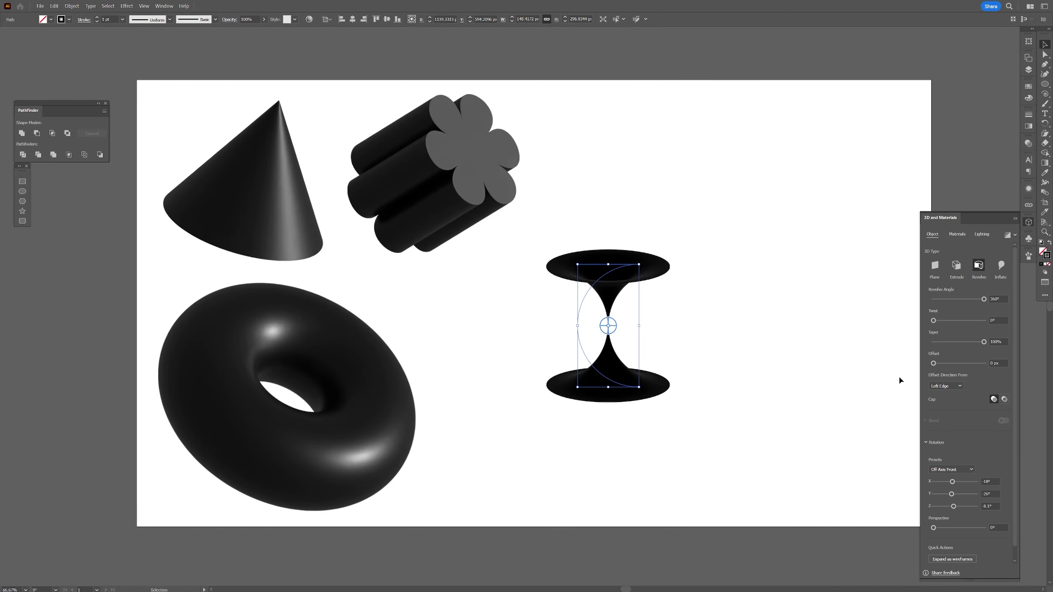
click(946, 386)
click(952, 403)
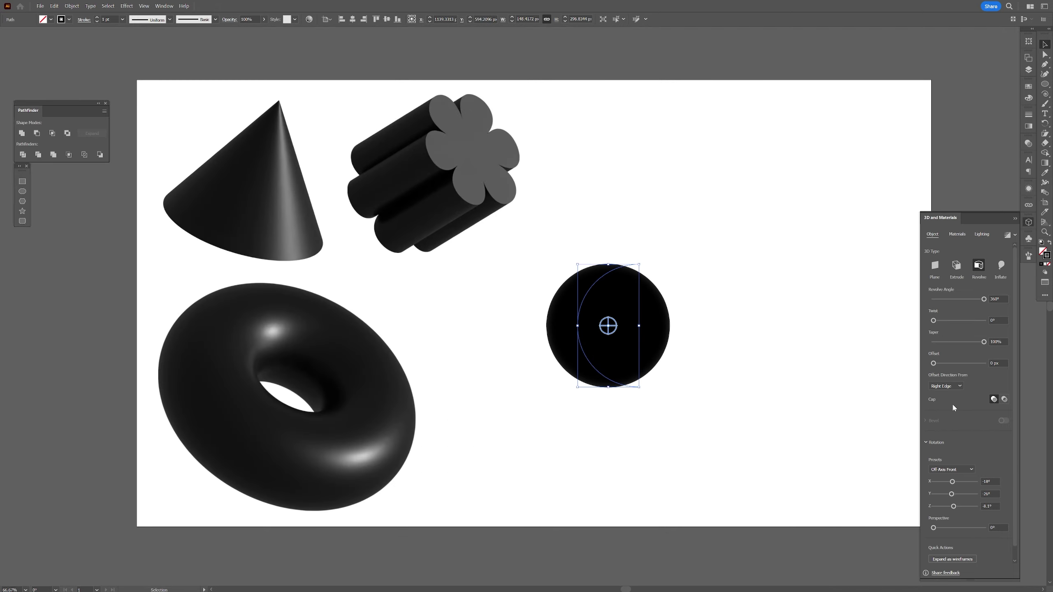
click(1006, 238)
click(731, 395)
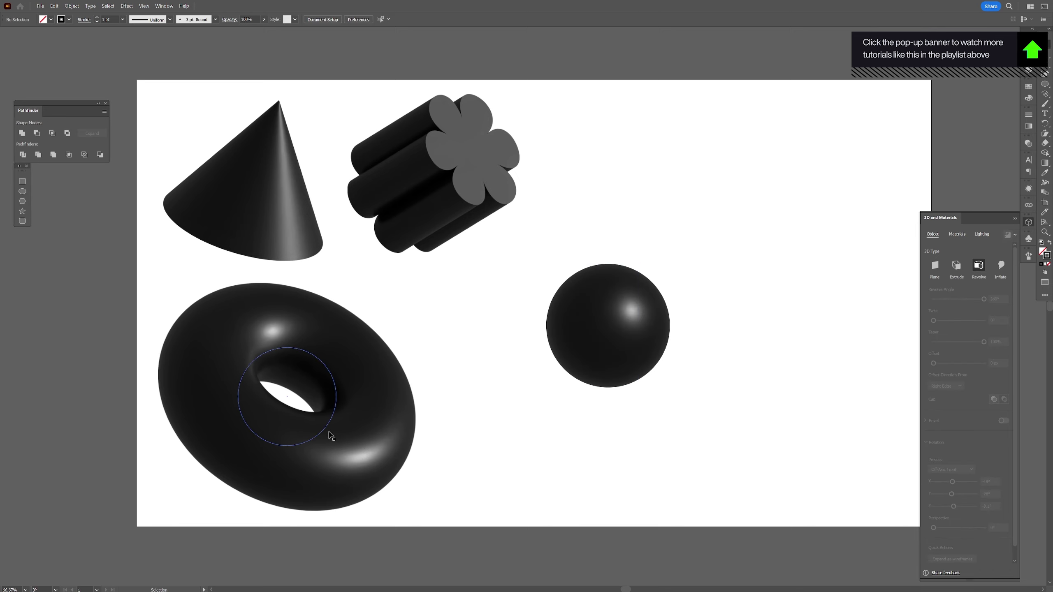
Move the donut to the right and raise its torus offset to enlarge it.
drag(331, 436, 466, 439)
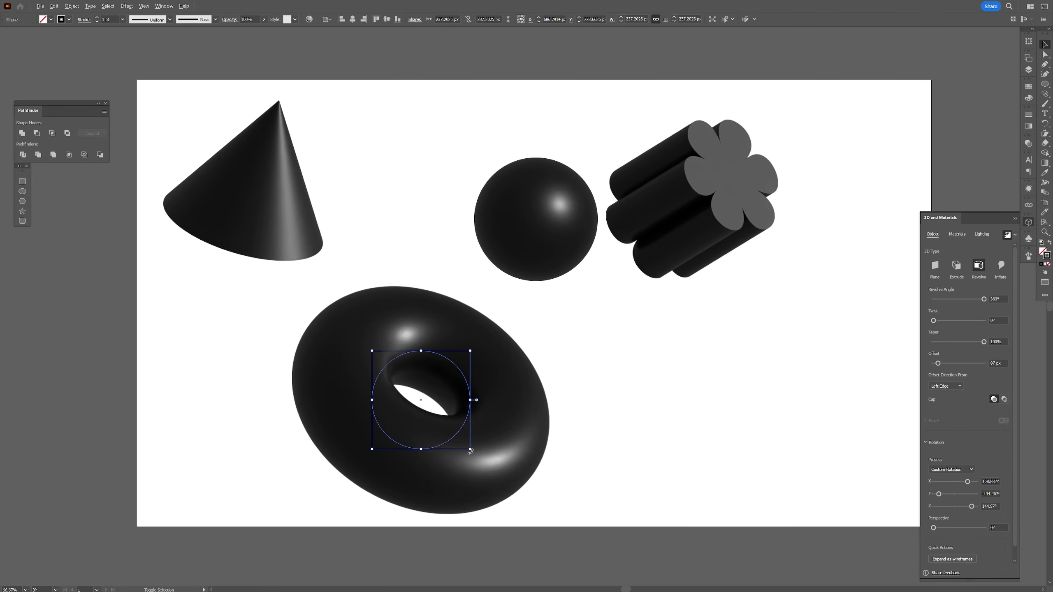
drag(938, 363, 942, 364)
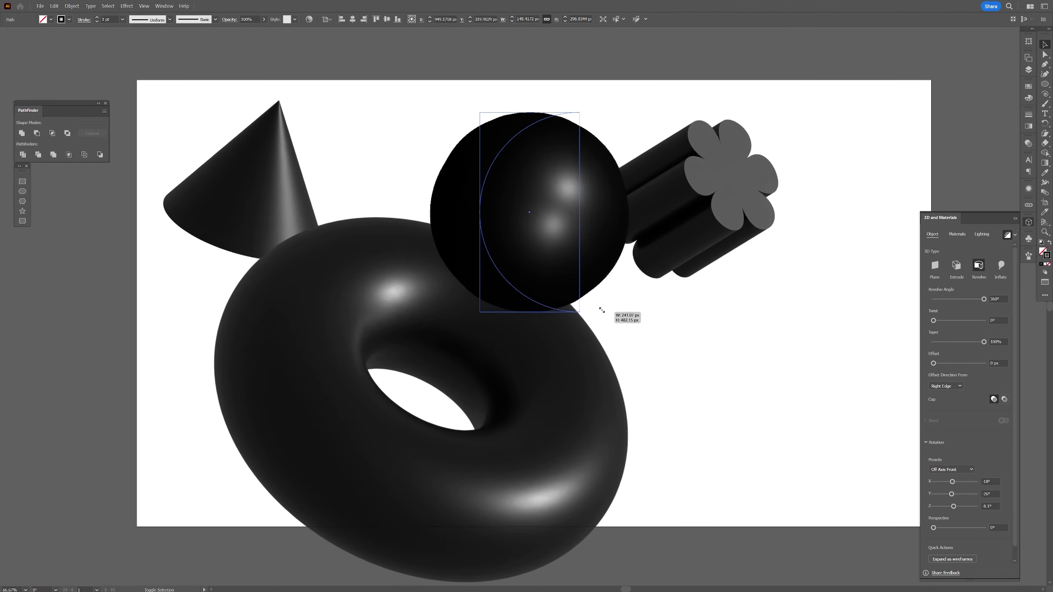
key(ctrl+minus)
key(ctrl+minus)
Re-angle the 3D flower by changing its X-axis rotation, giving a 376 px deep column.
click(773, 315)
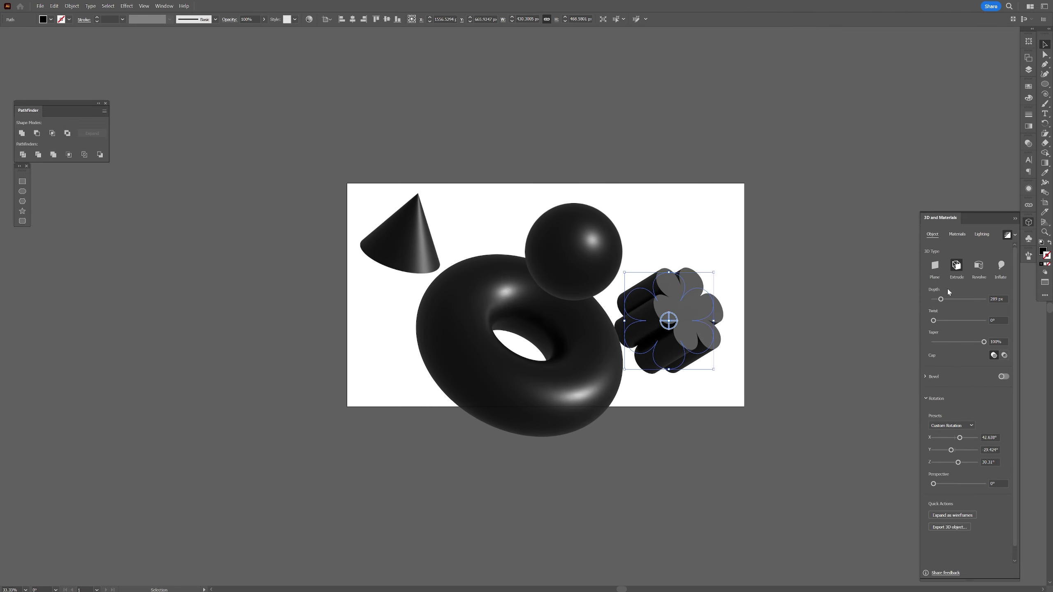
scroll(757, 368, up, 1)
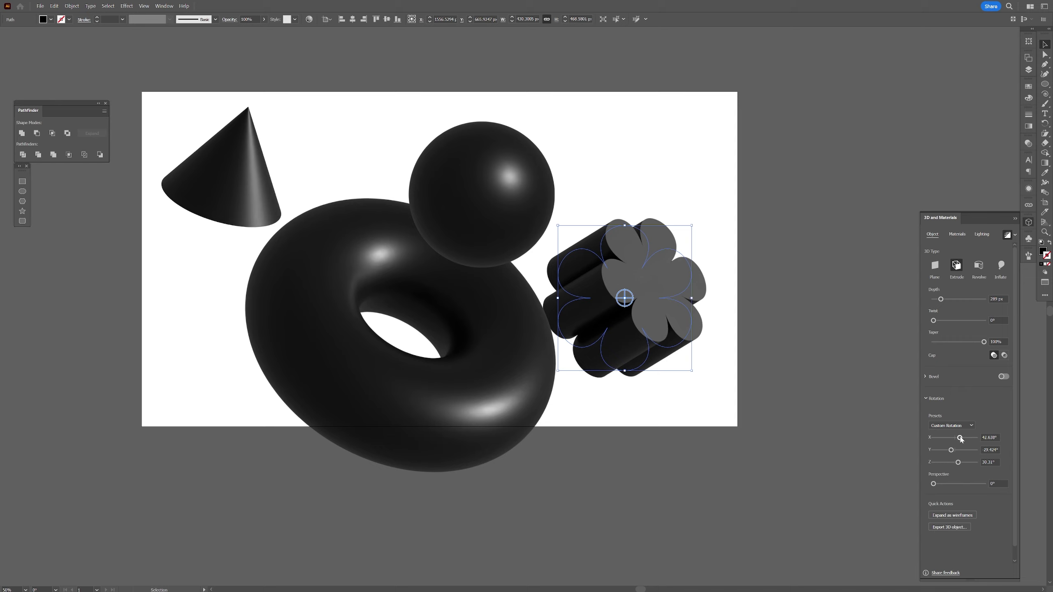
mouse_move(961, 439)
mouse_down()
mouse_move(950, 439)
mouse_move(963, 439)
mouse_move(956, 451)
mouse_up()
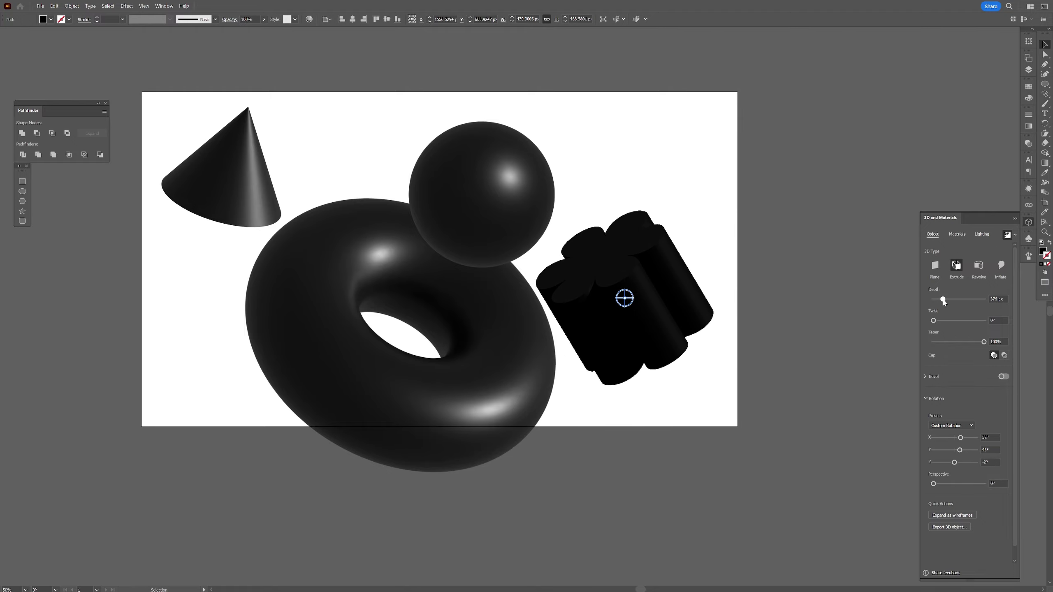
click(982, 234)
Move and enlarge the cone at top-left, and add a small sphere copy at lower left.
drag(232, 191, 384, 72)
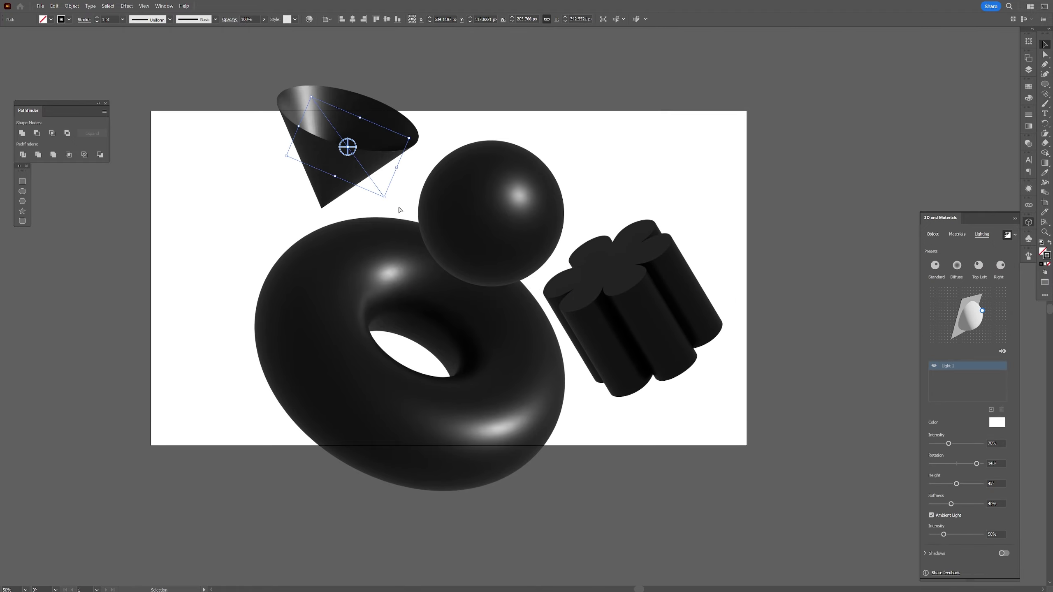
drag(386, 100, 375, 118)
drag(491, 214, 244, 365)
drag(313, 435, 259, 424)
click(289, 511)
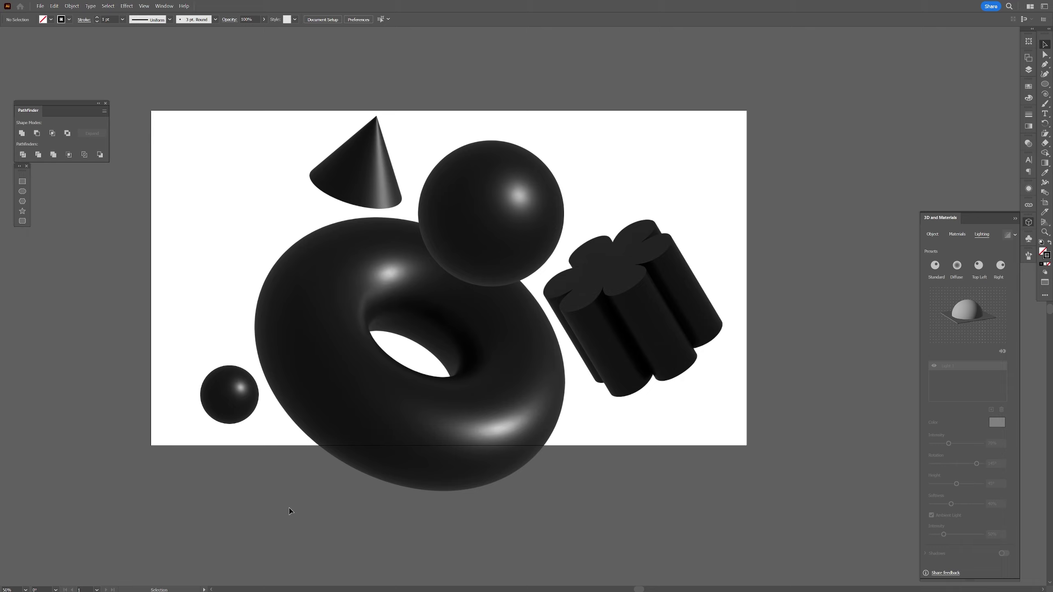
Draw a rectangle exactly covering the artboard with the Rectangle Tool.
click(1014, 218)
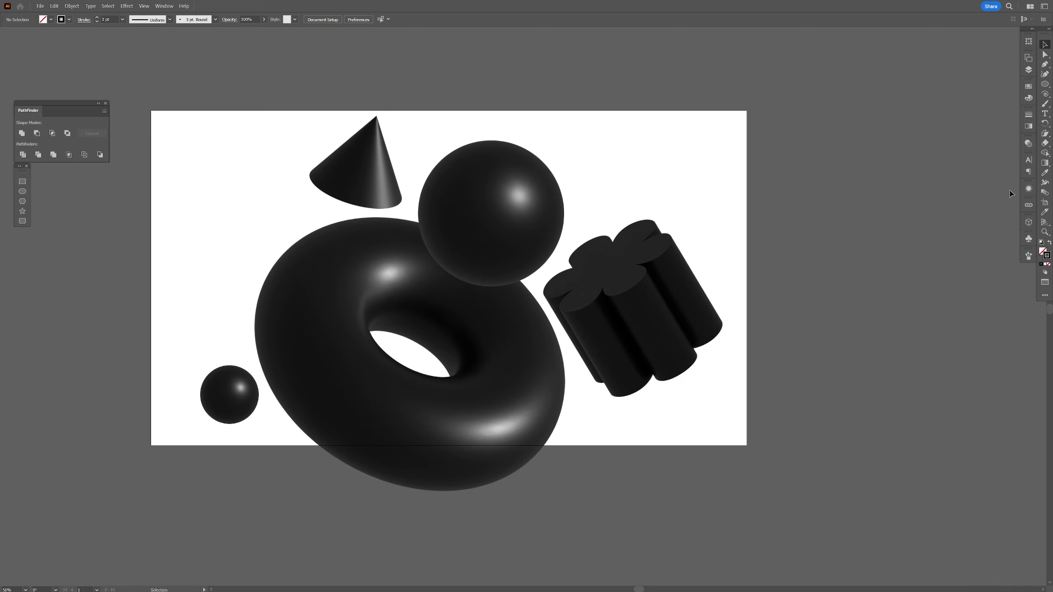
click(1046, 85)
click(1015, 85)
drag(151, 110, 745, 444)
Select all objects and make a clipping mask from the artboard rectangle.
key(v)
key(ctrl+a)
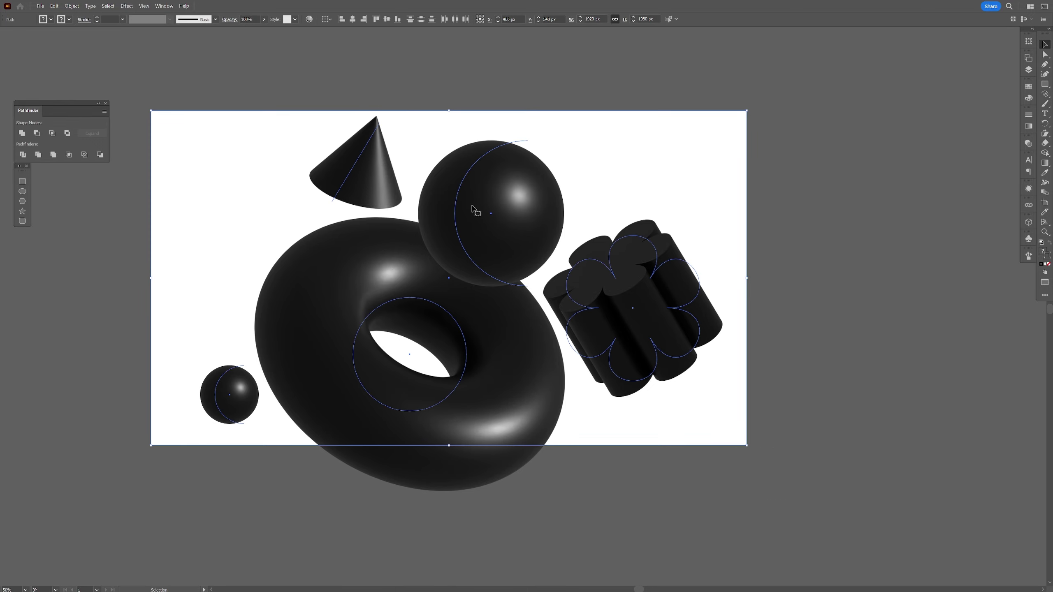
right_click(474, 209)
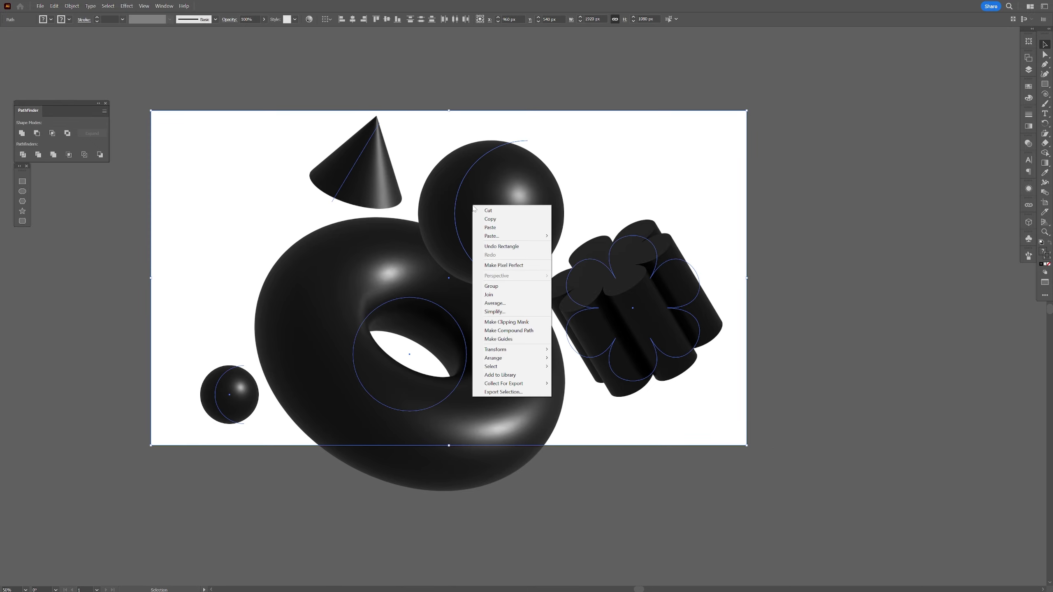
click(533, 323)
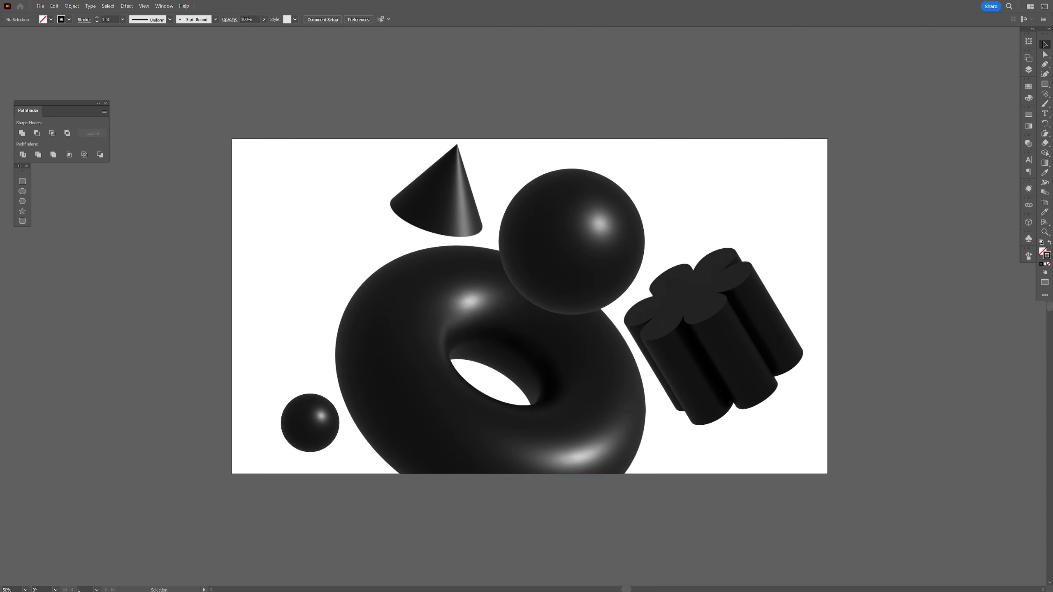